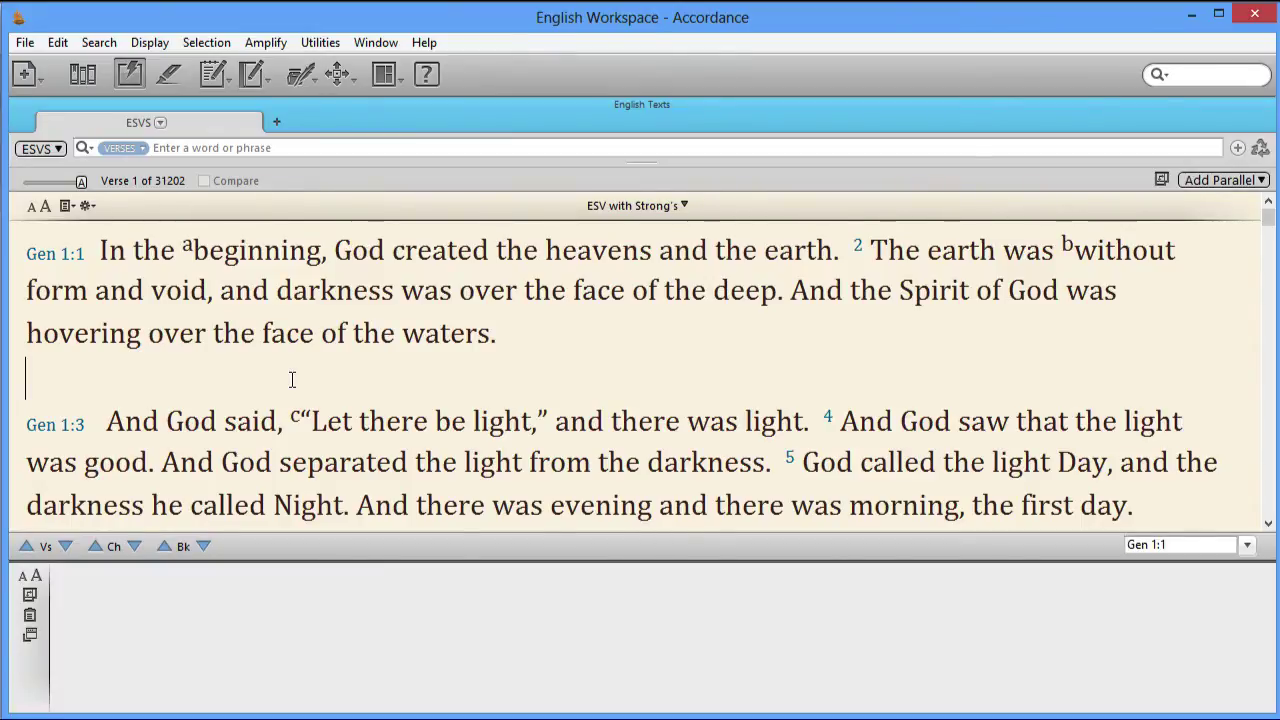
mouse_move(57, 250)
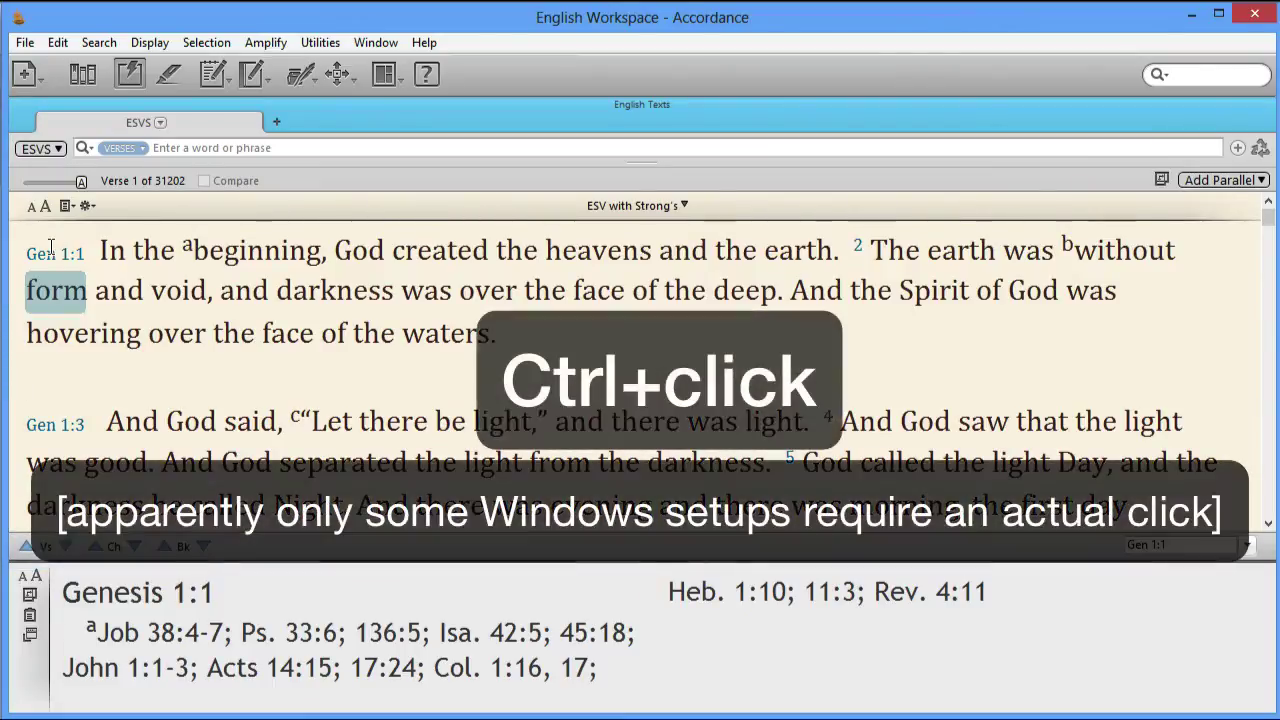
left_click(52, 248, "ctrl")
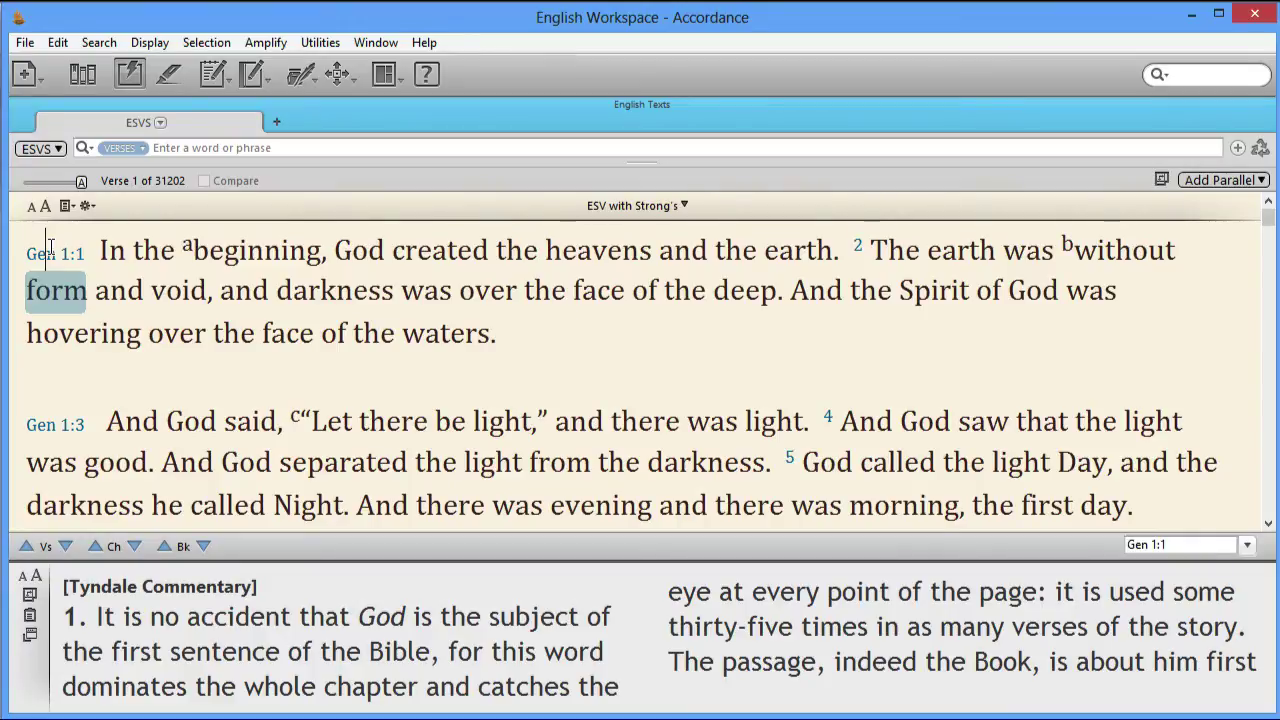
left_click(50, 246, "ctrl+alt")
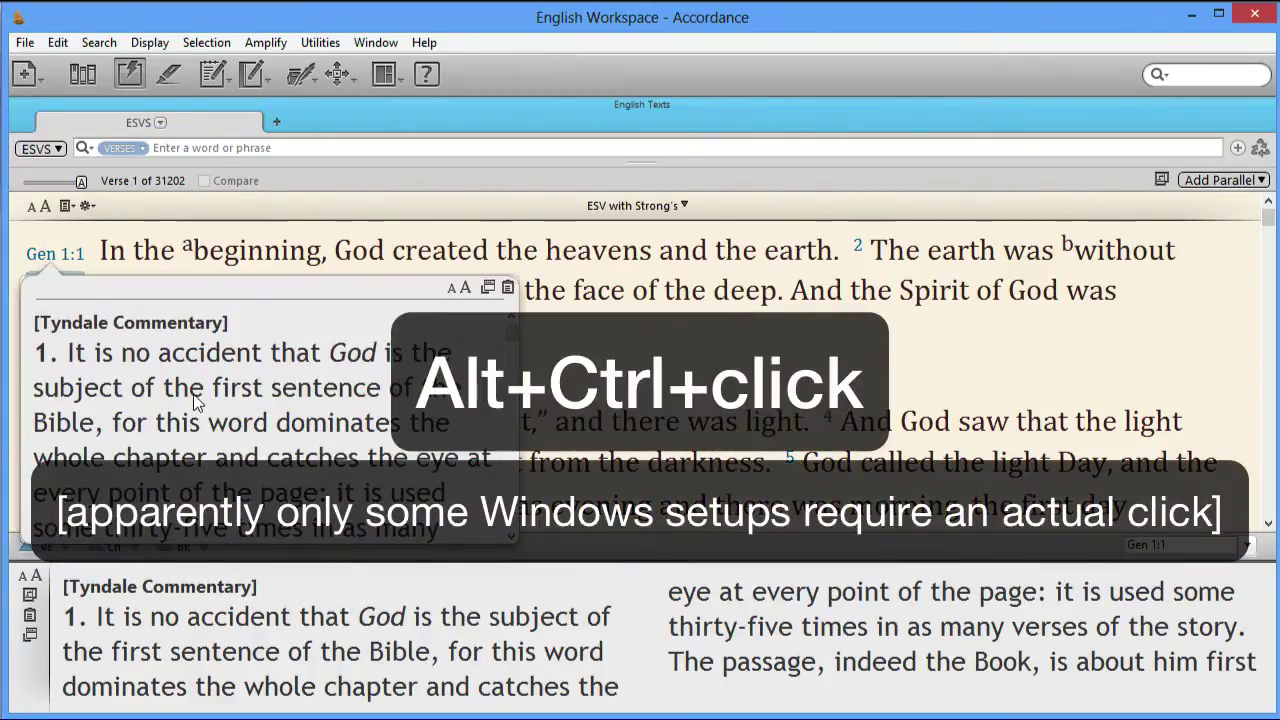
scroll(194, 396, "down", 3)
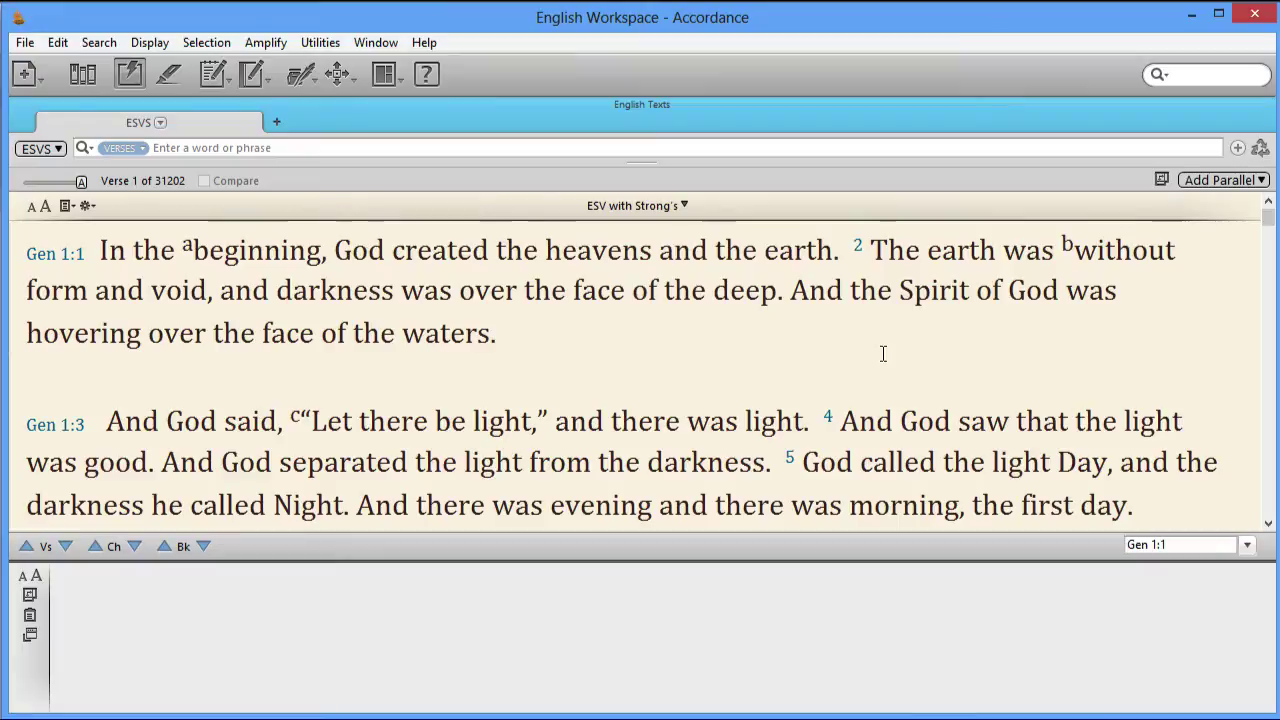
mouse_move(930, 293)
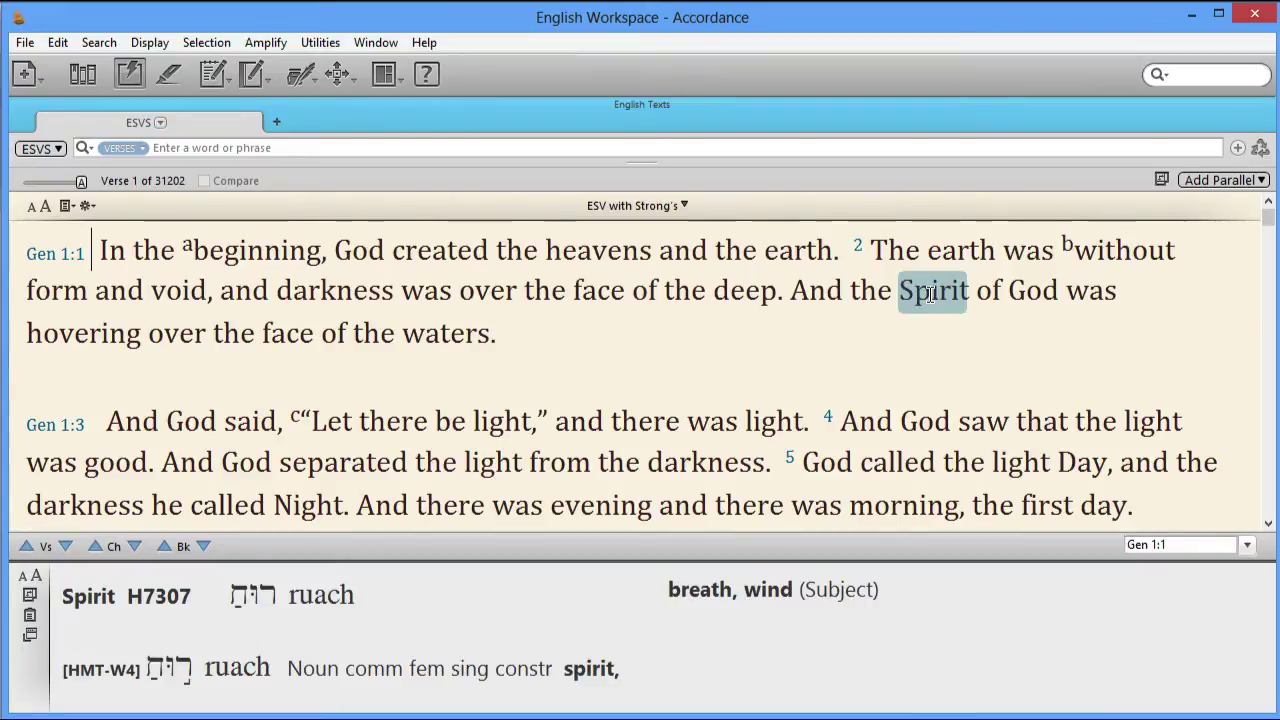
left_click(930, 293, "ctrl")
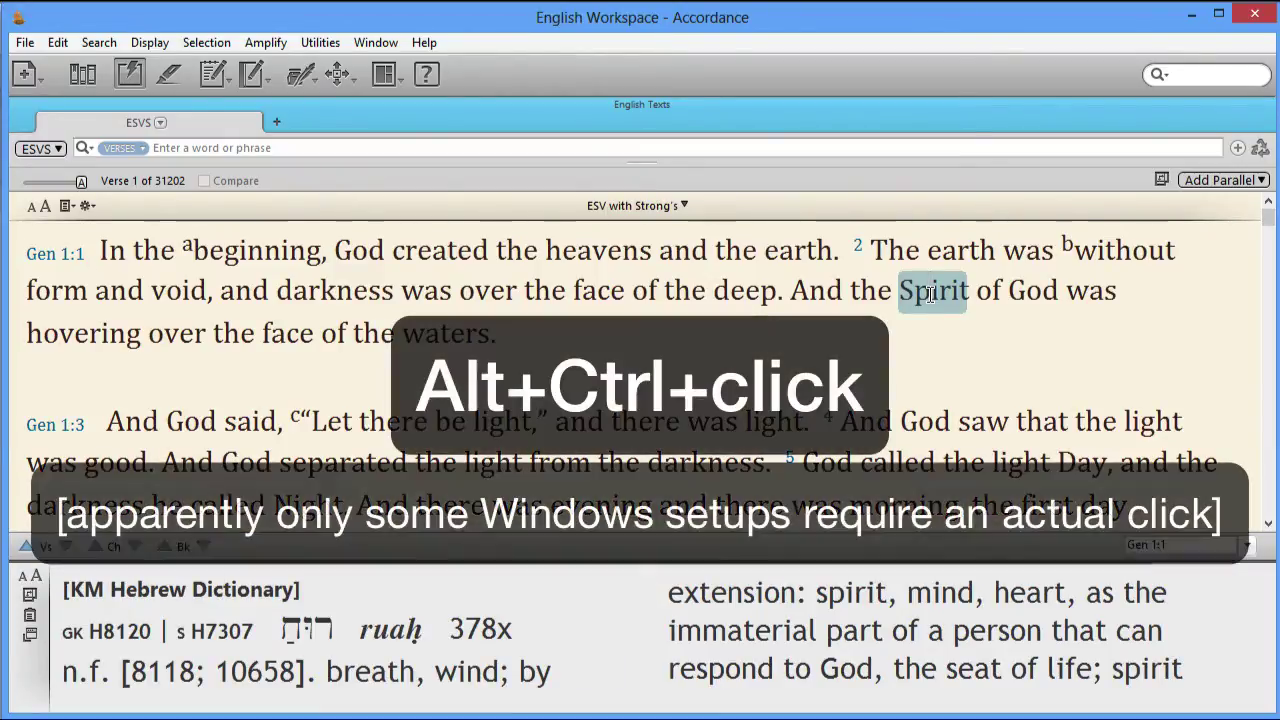
left_click(930, 293, "ctrl+alt")
scroll(983, 455, "down", 5)
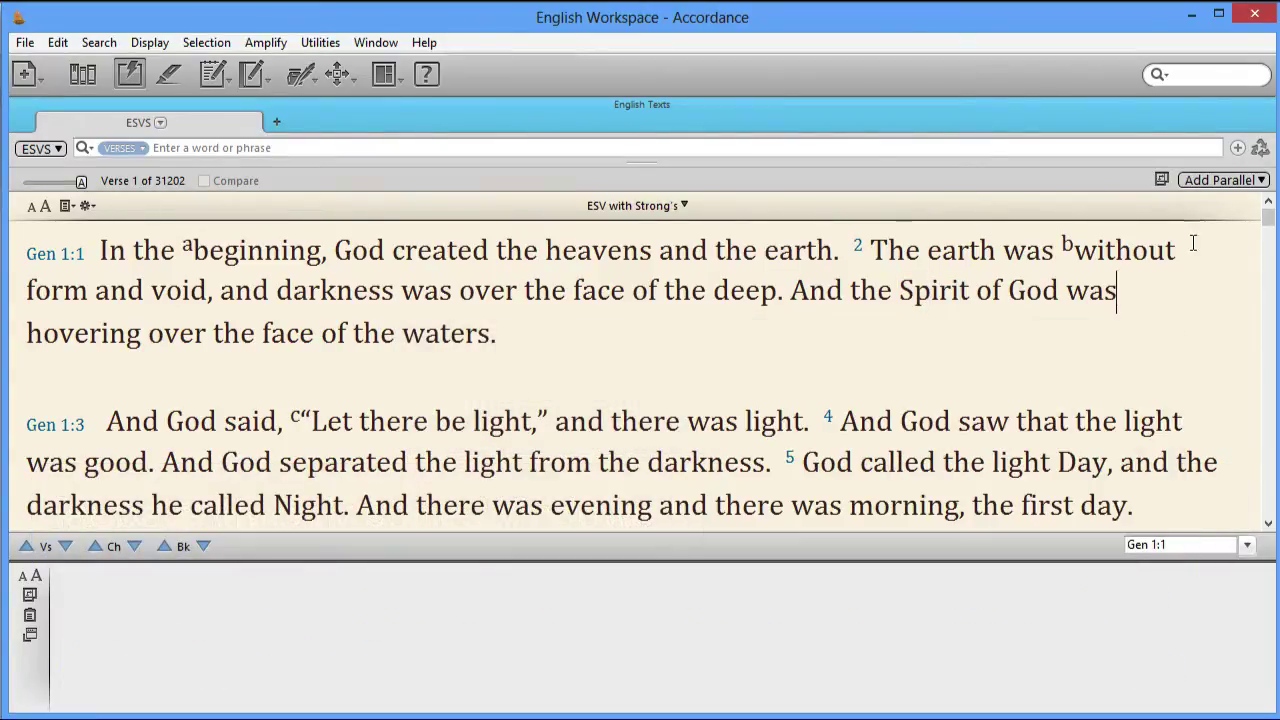
Add the HMT-W4 Hebrew Bible as a parallel text beside the ESV.
left_click(1210, 180)
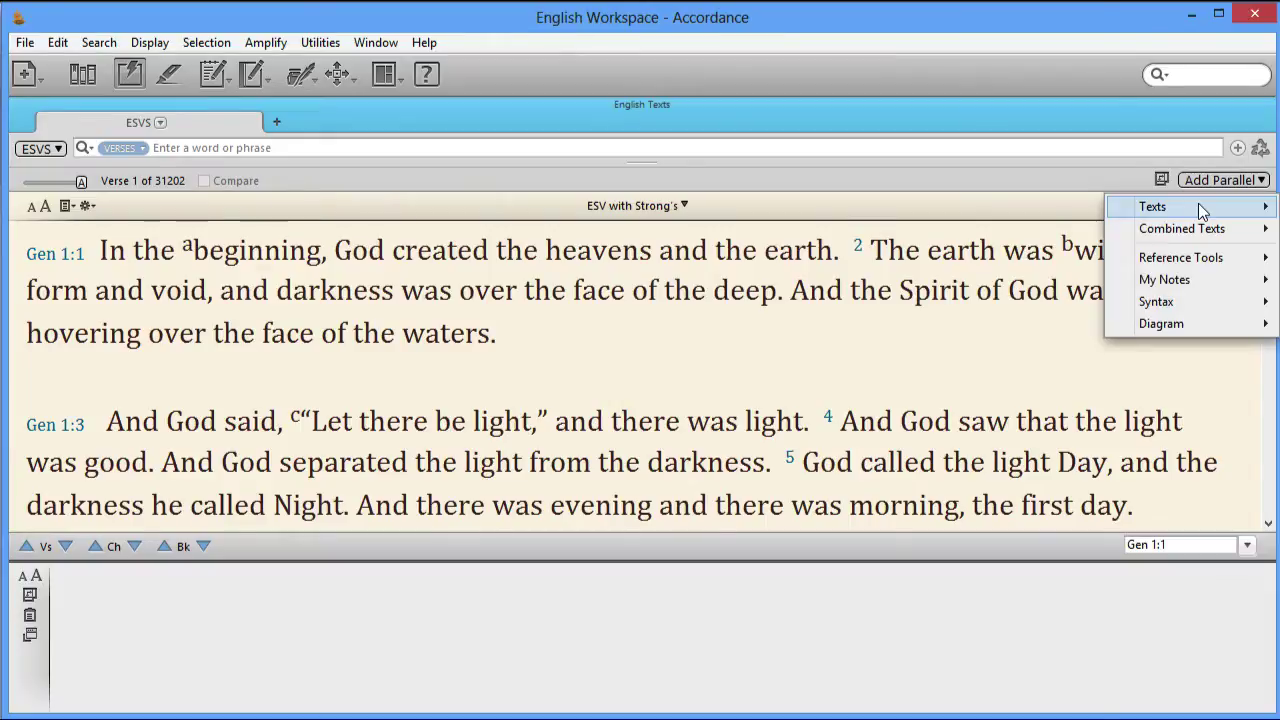
mouse_move(1198, 203)
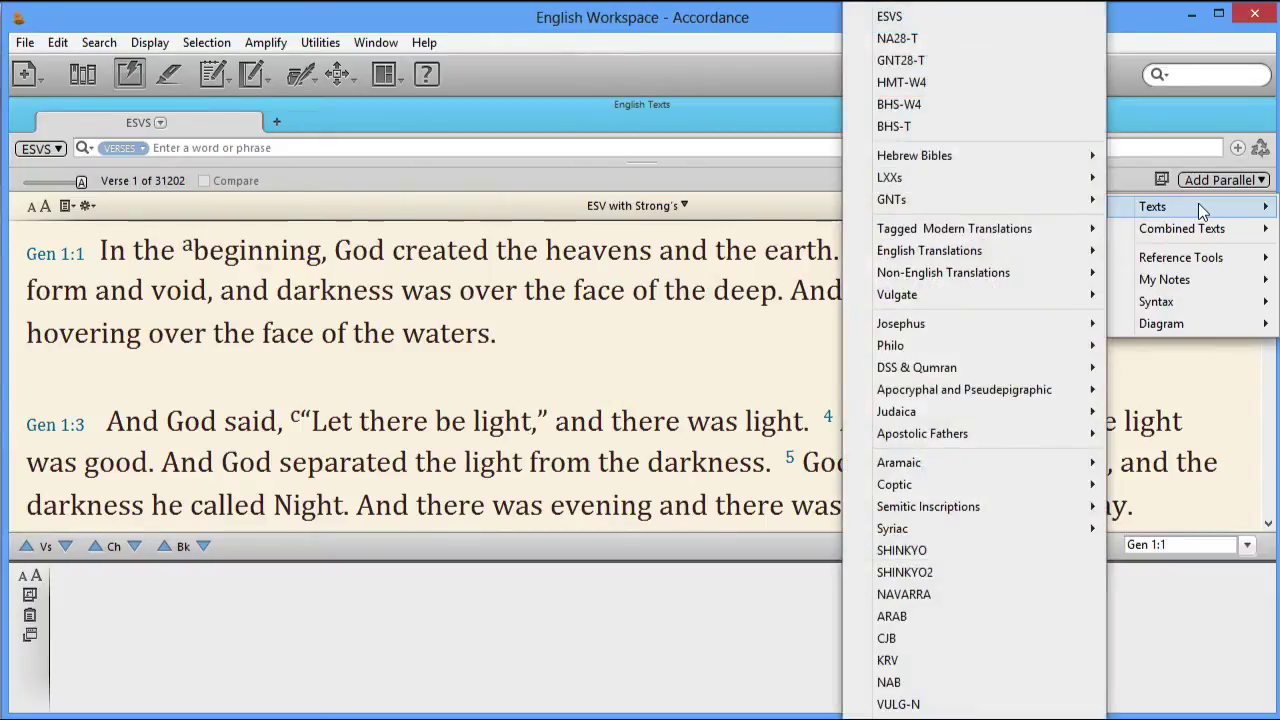
left_click(978, 88)
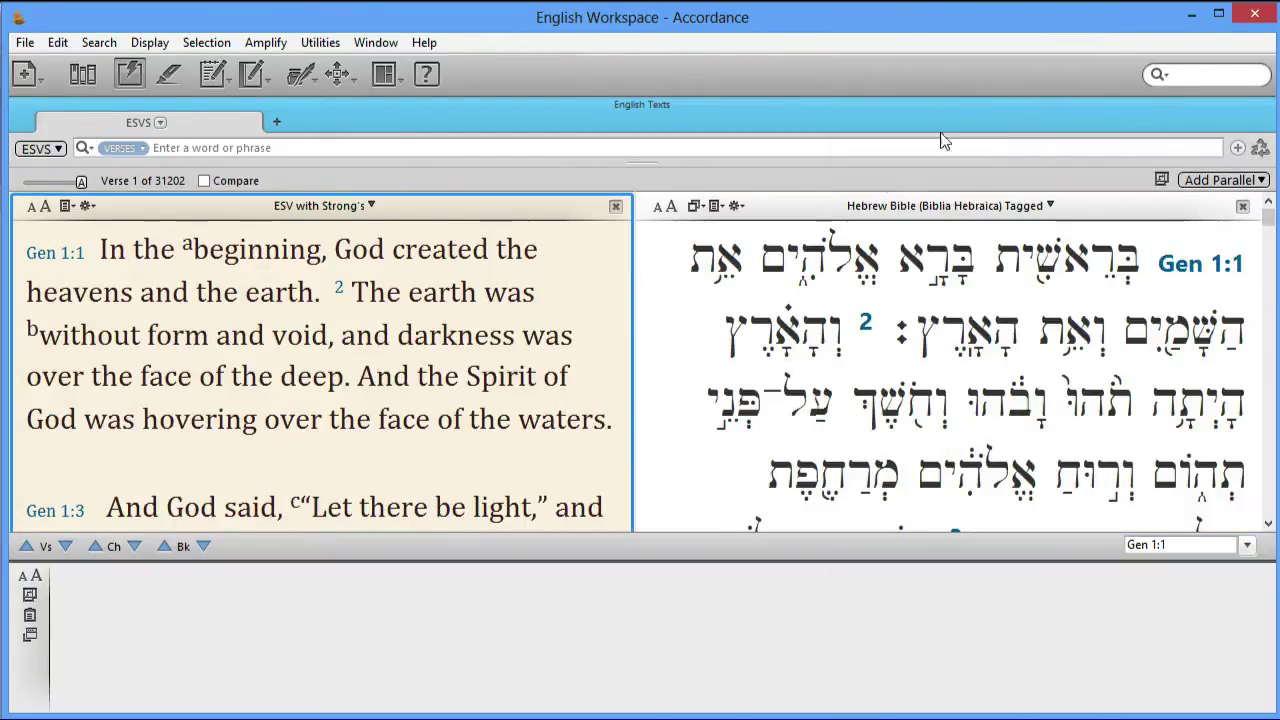
Preview the HALOT entry for אלהים, then open HALOT for בראשית in a Hebrew Tools pane.
mouse_move(829, 256)
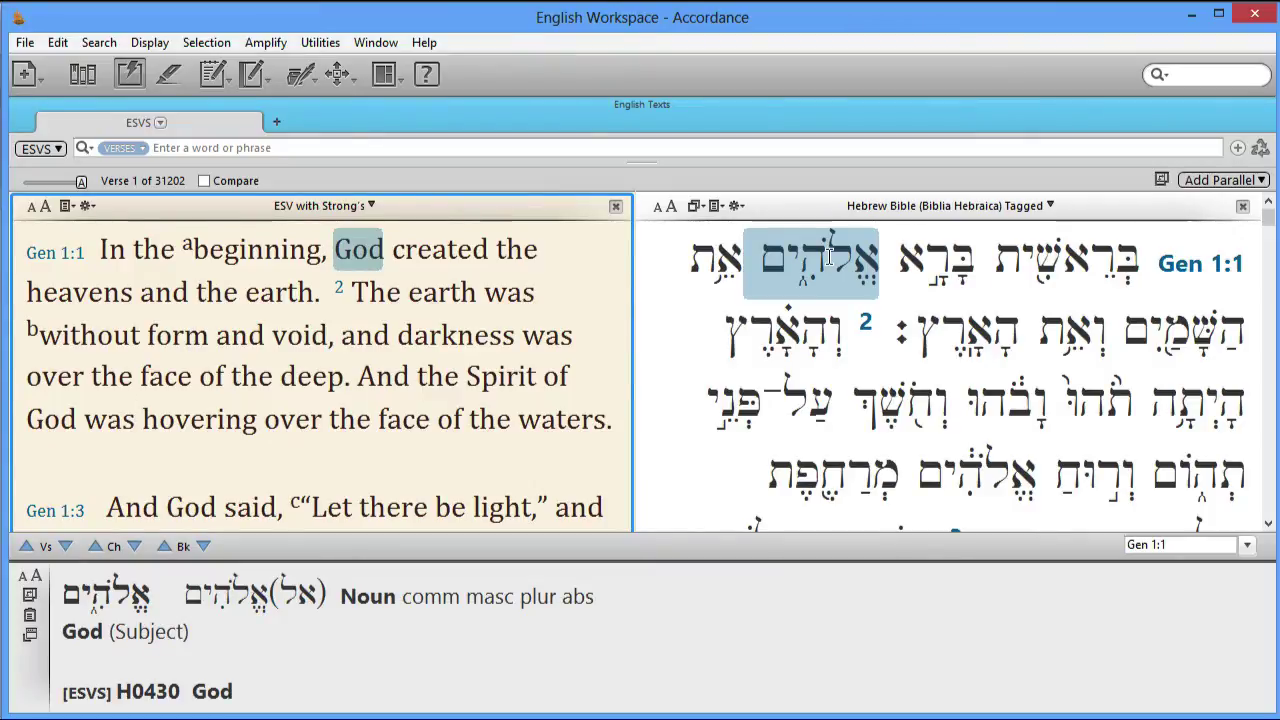
left_click(829, 256)
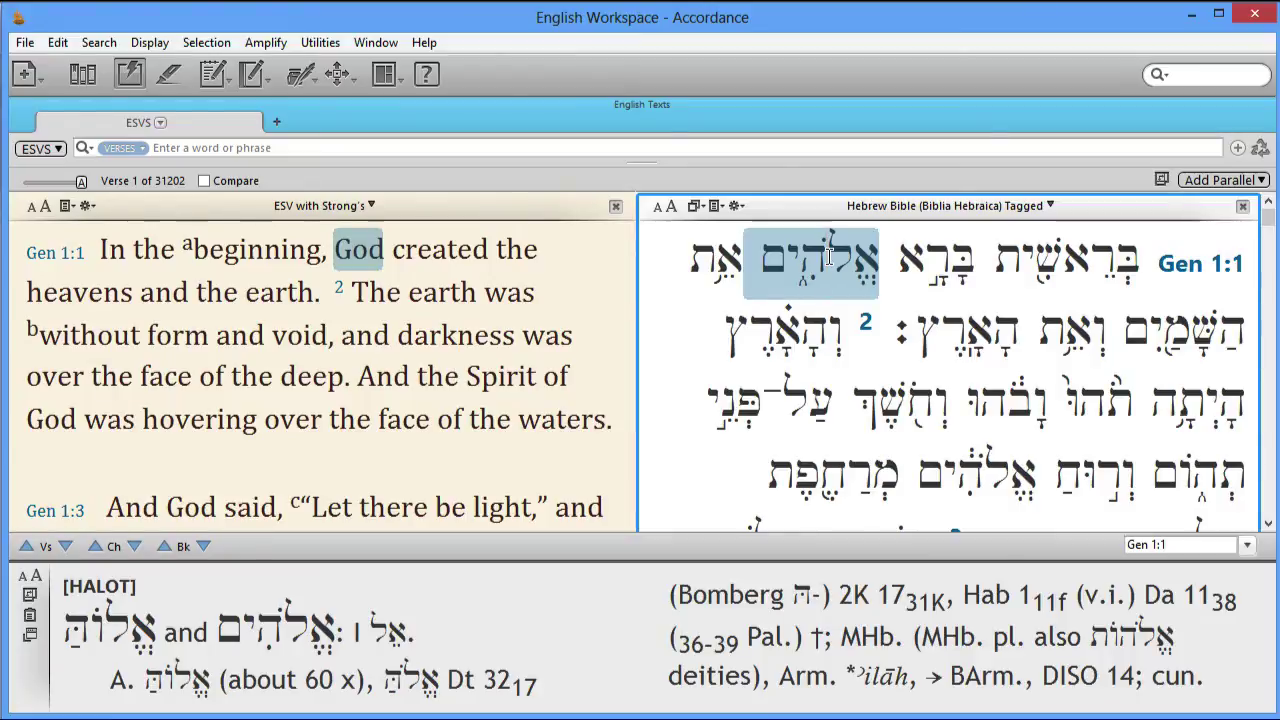
mouse_move(829, 256)
scroll(850, 375, "down", 3)
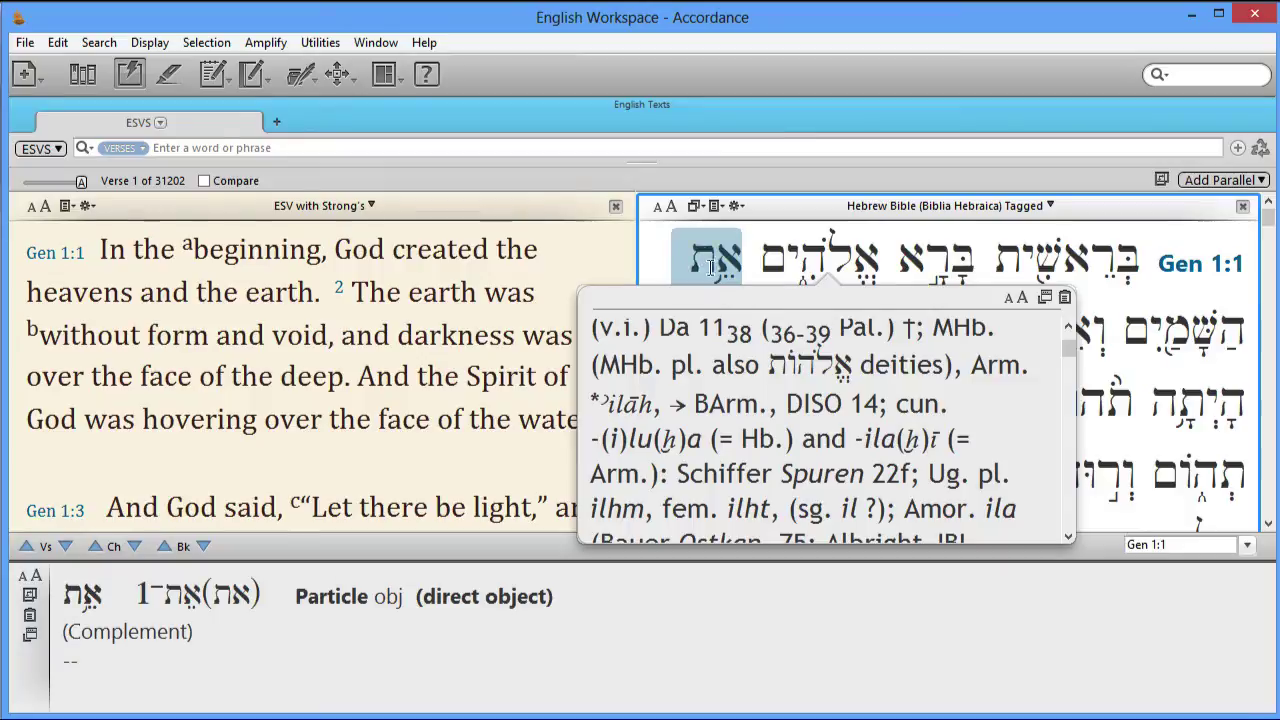
left_click(682, 255)
triple_click(1087, 262)
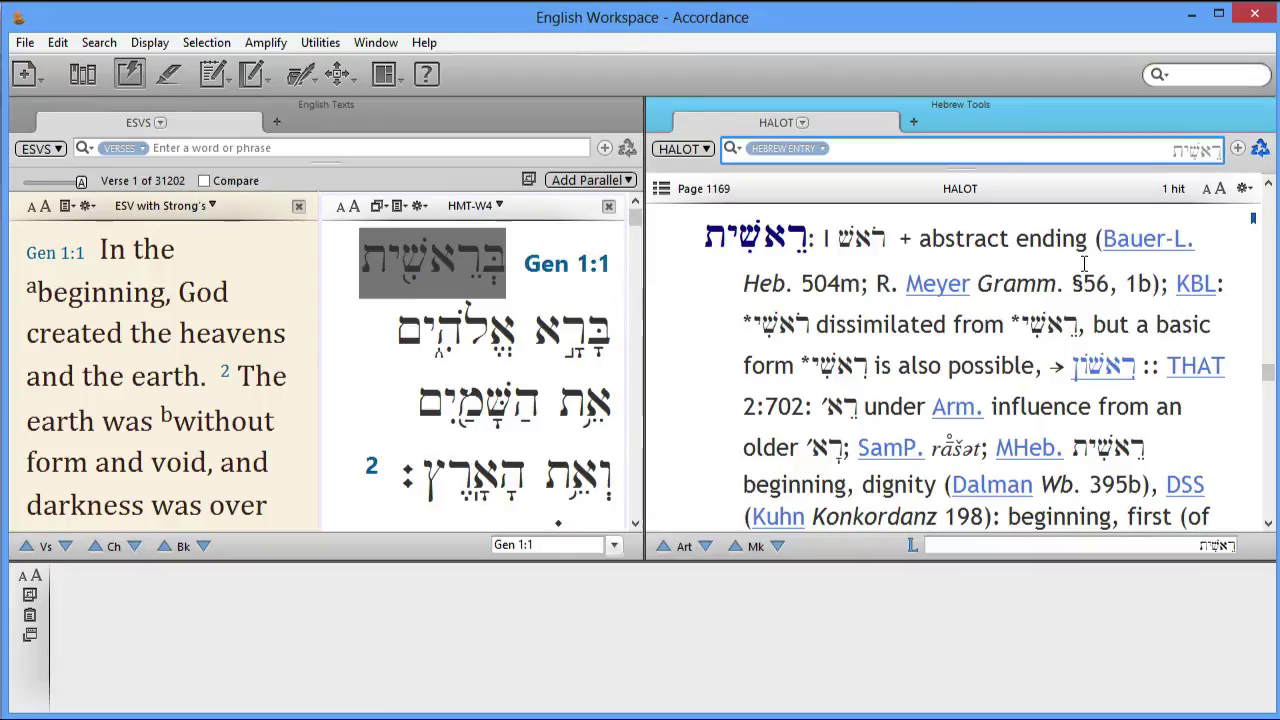
Look up the Hebrew word in NIDOTTE instead of HALOT, then return to the ESV/HCSB search.
left_click(705, 149)
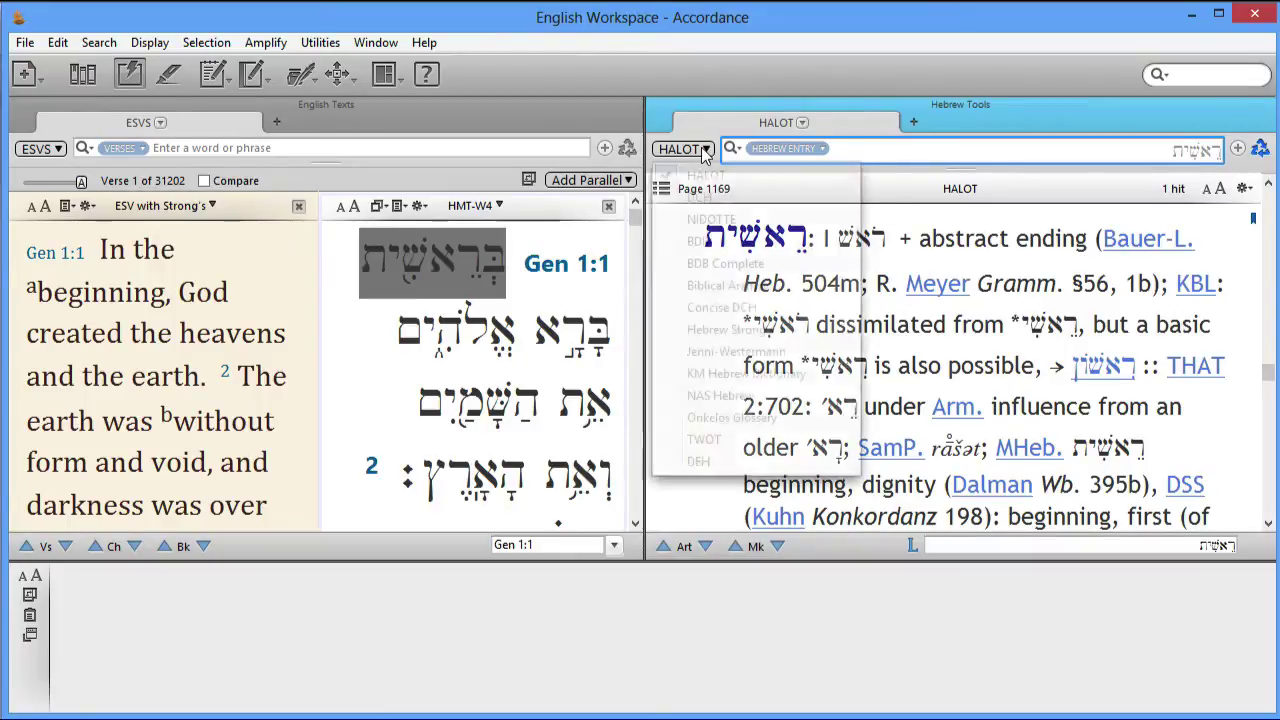
left_click(726, 219)
key("Return")
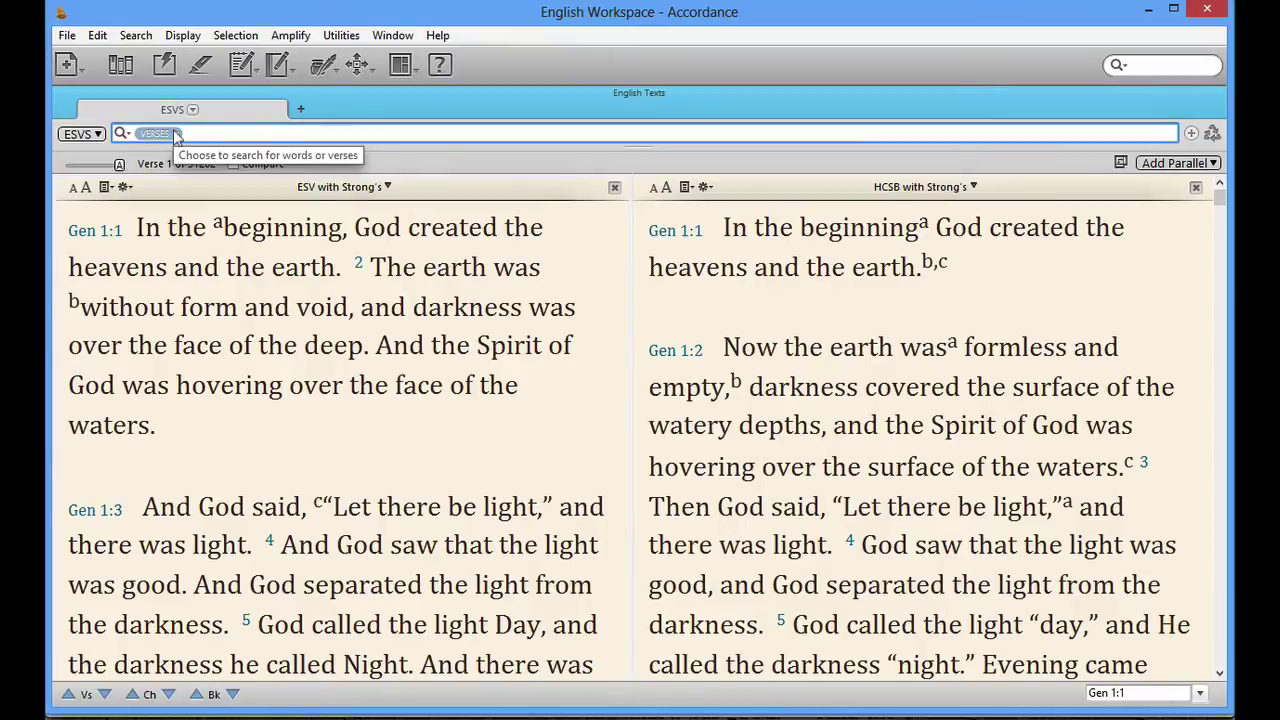
left_click(176, 134)
Run a words search for 'love' in the ESV.
left_click(195, 146)
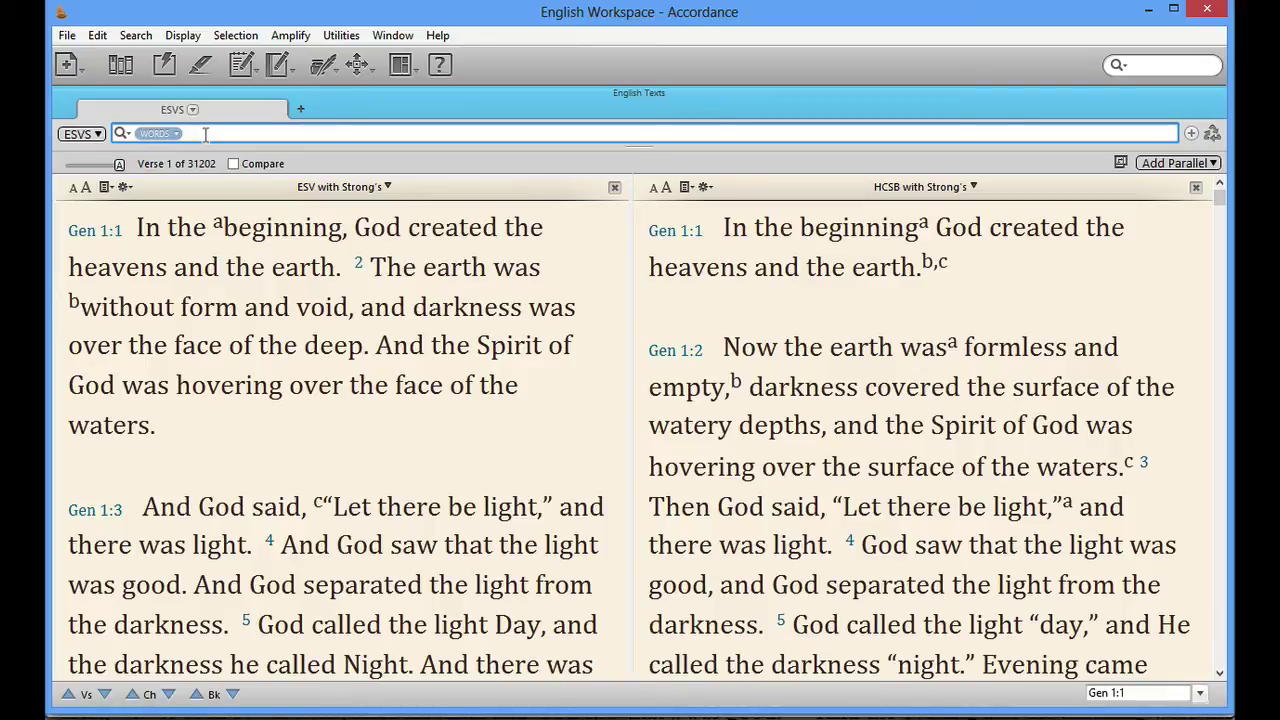
type("love")
key("Return")
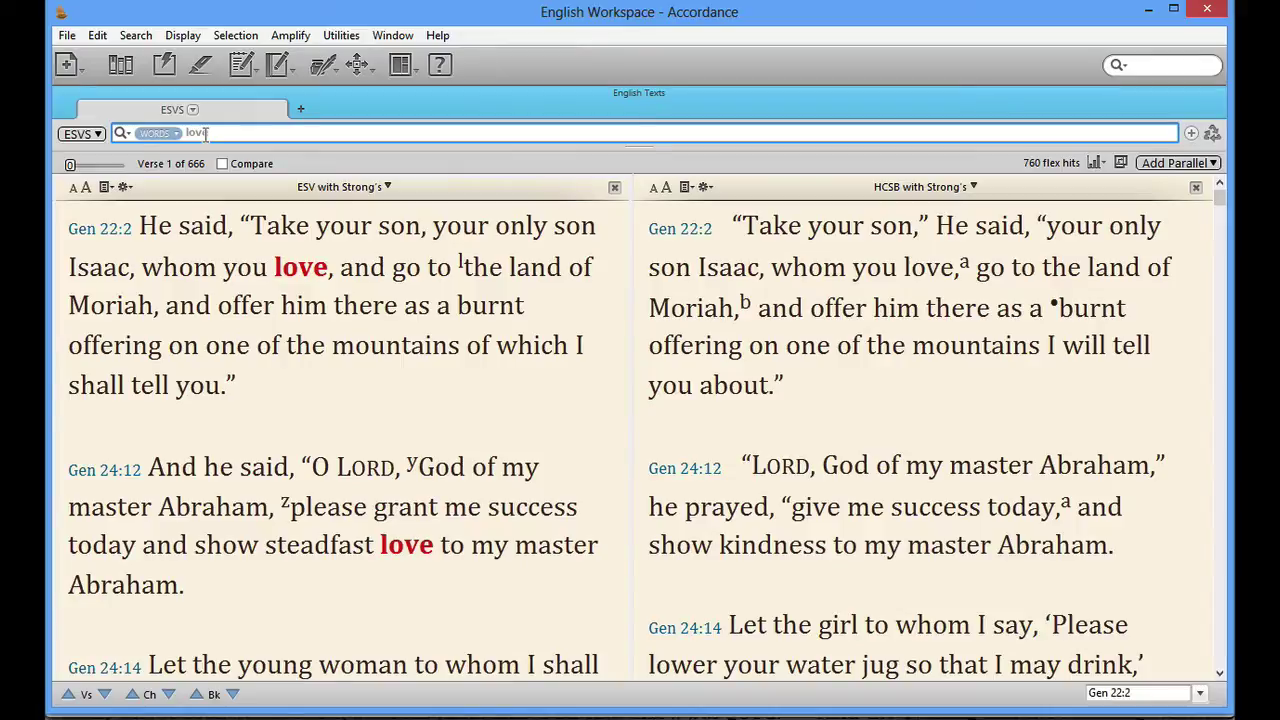
Chart the 'love' hits as a pie chart grouped by English word, then close the chart.
left_click(1095, 164)
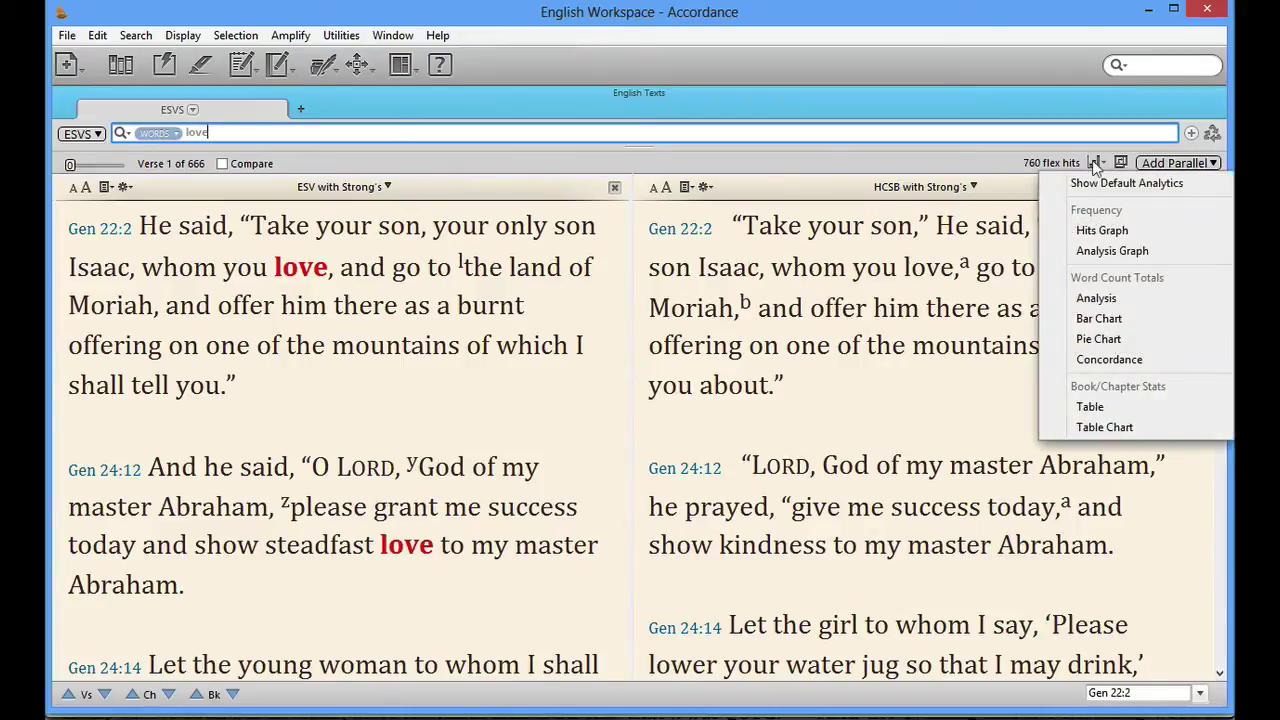
left_click(1098, 339)
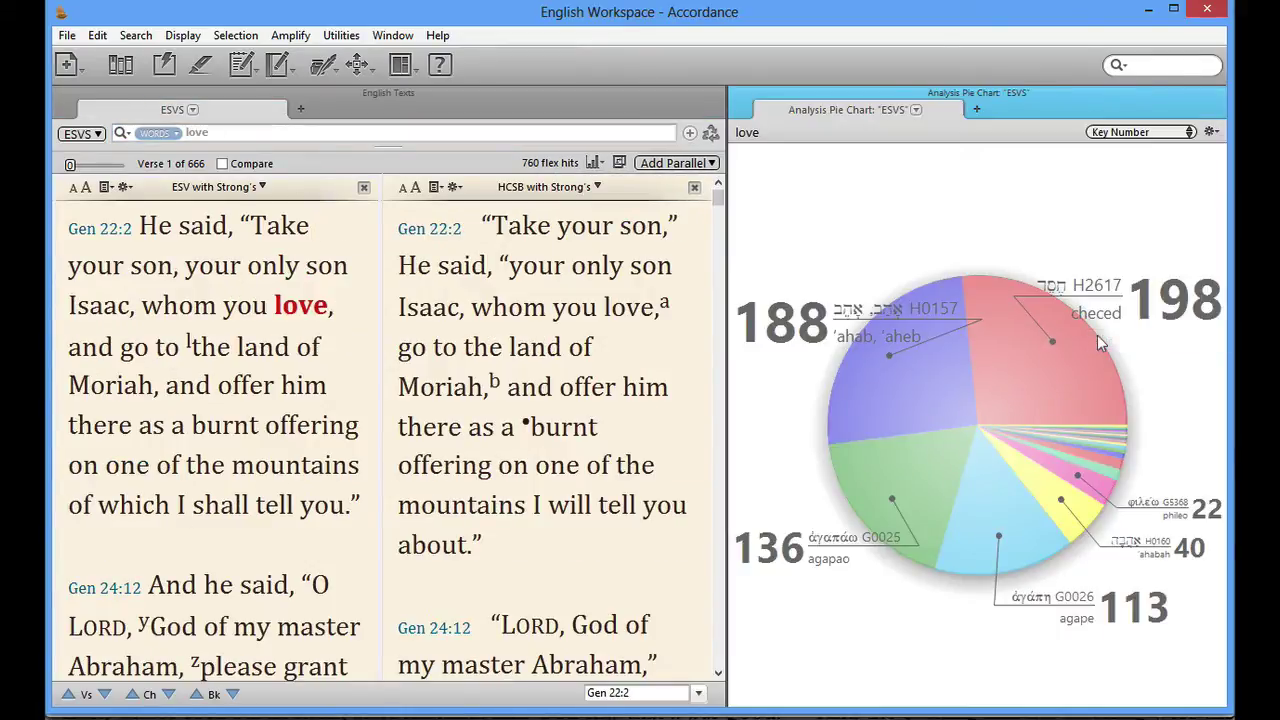
left_click(1186, 133)
left_click(1175, 150)
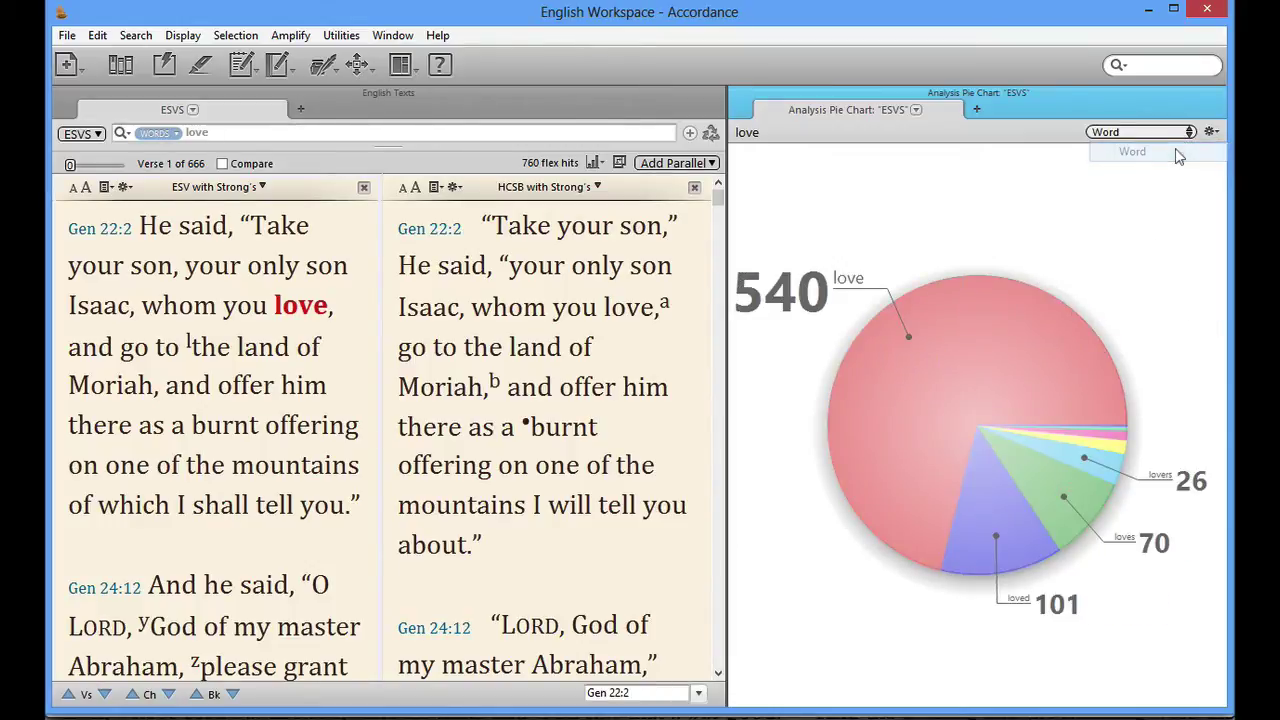
left_click(1213, 95)
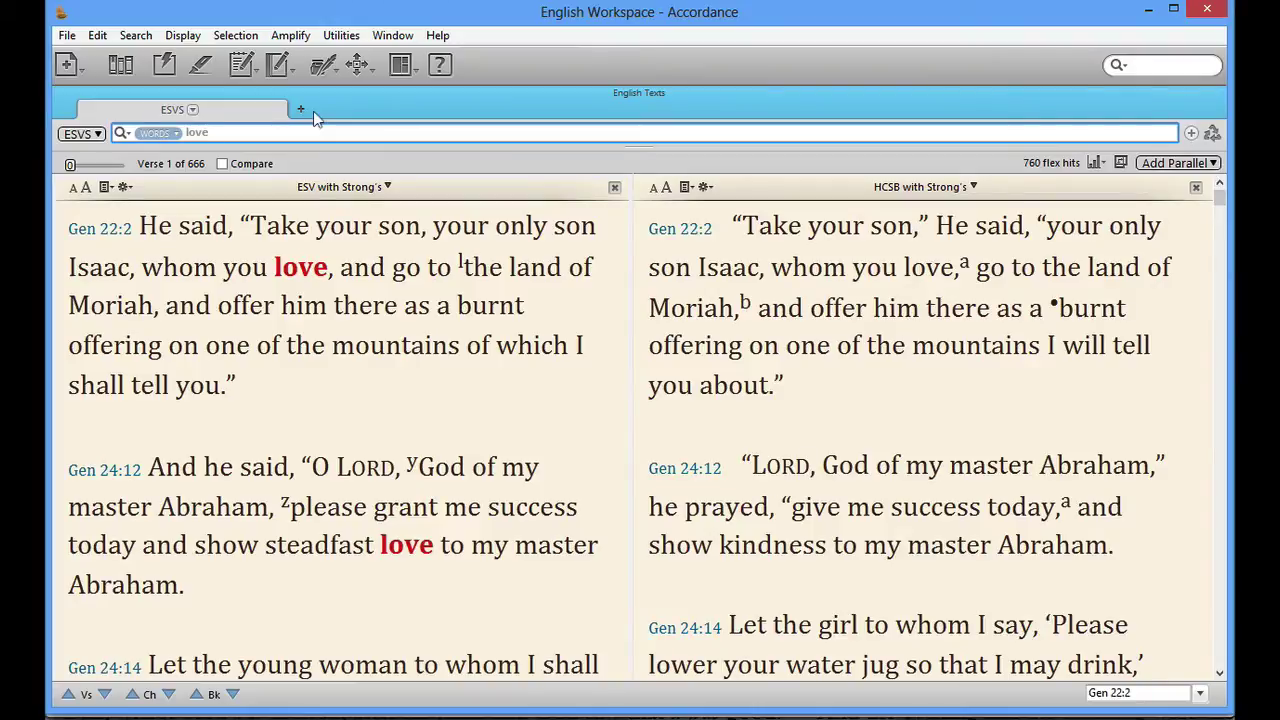
Search the ESV for 'love <AND> peace'.
left_click(136, 35)
mouse_move(187, 99)
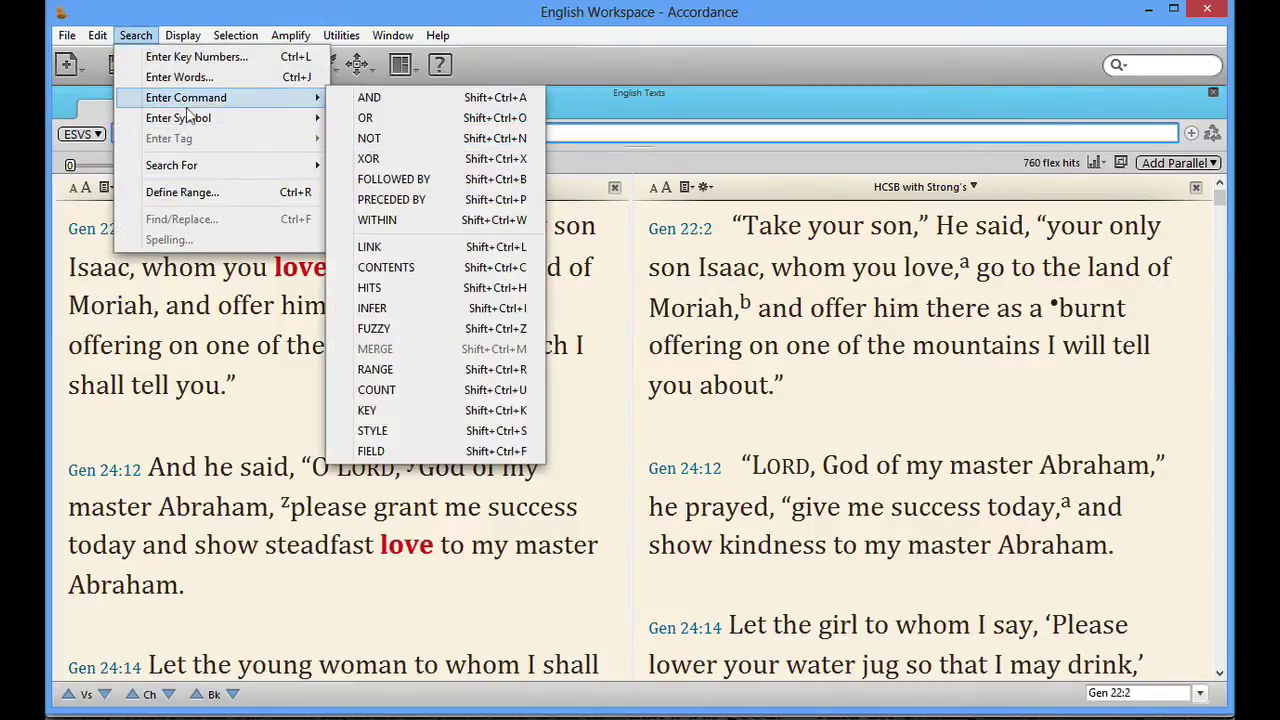
left_click(425, 97)
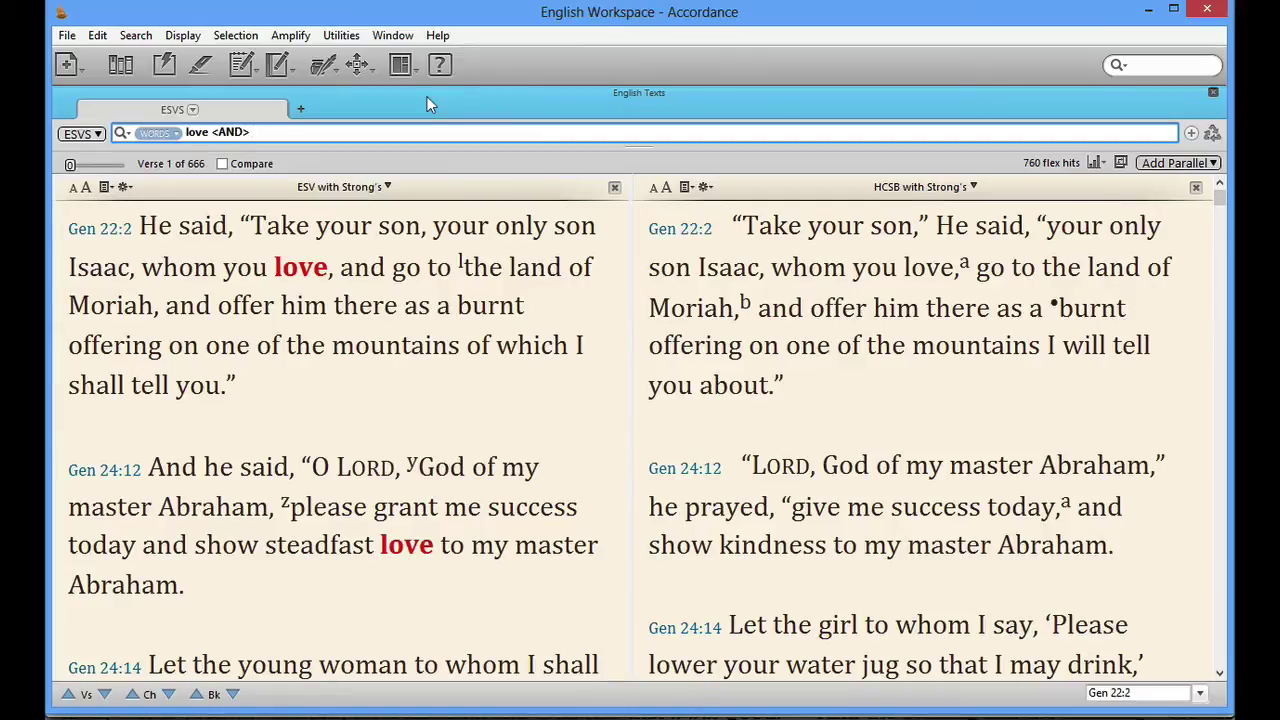
type("peace")
key("Return")
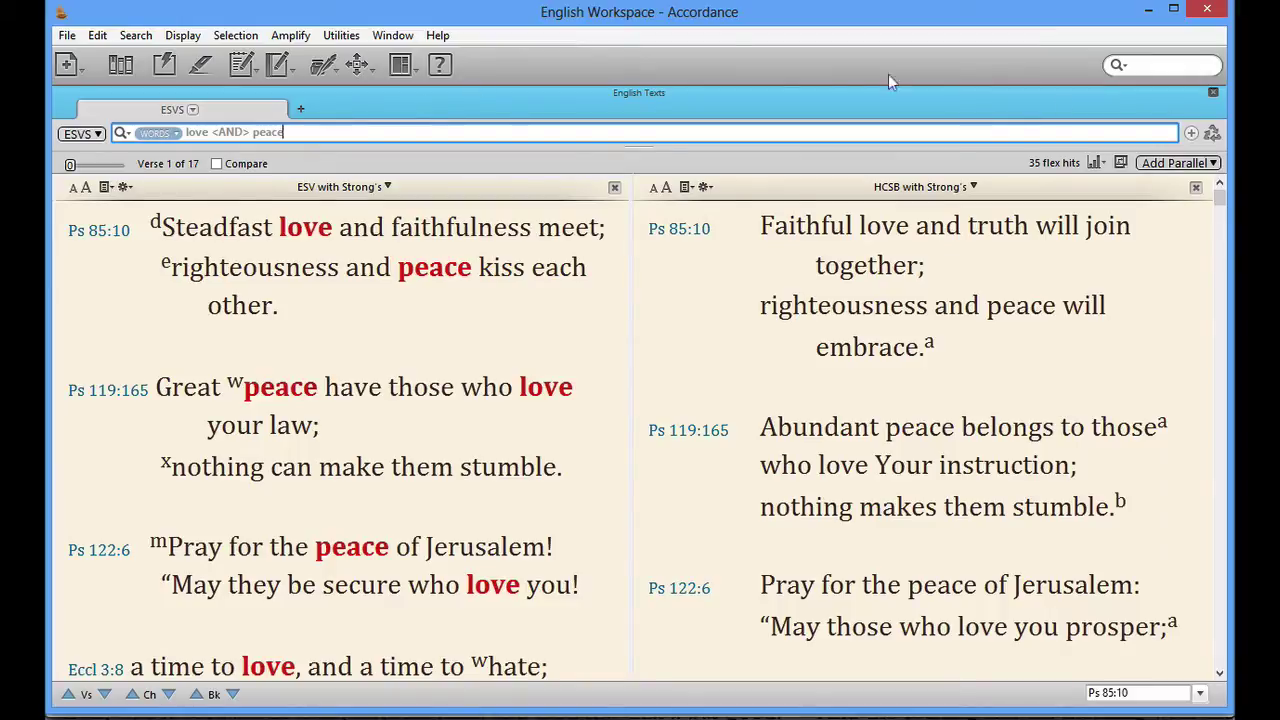
View the hits in a maximized Analysis Graph grouped by word, close it, and enter 'run' as the new search.
left_click(1095, 163)
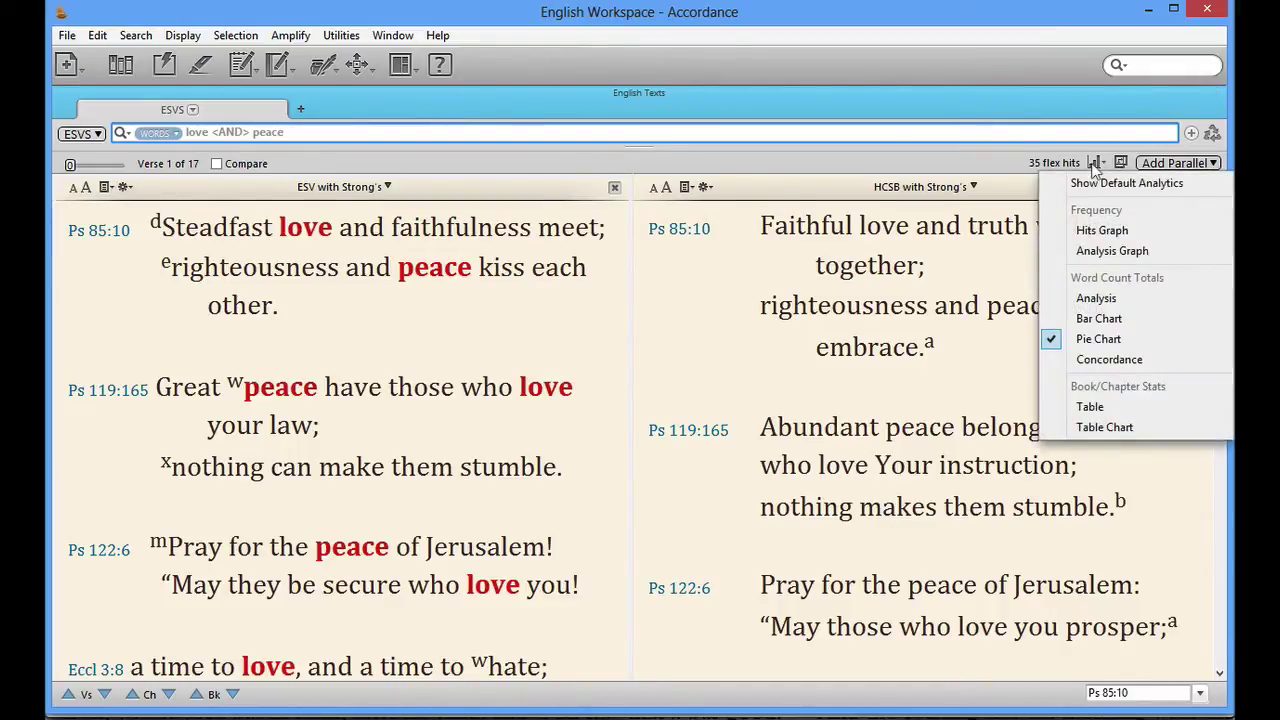
left_click(1107, 254)
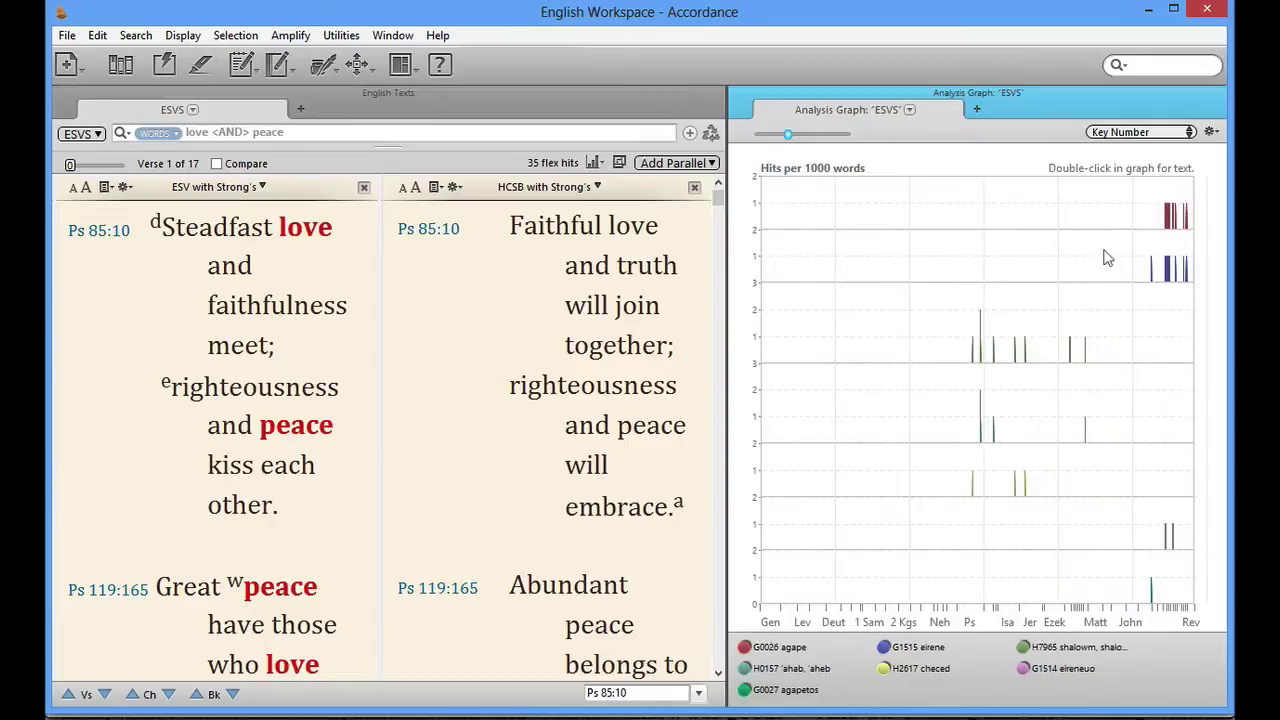
left_click(742, 90)
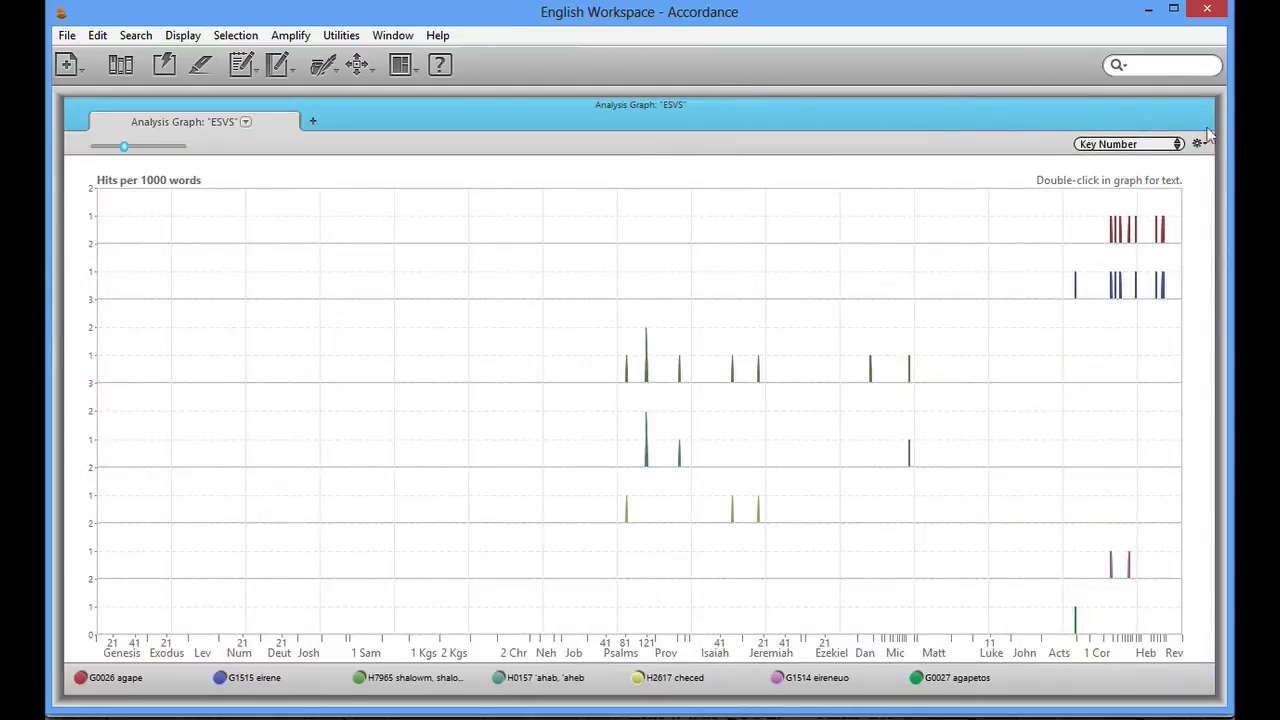
left_click(1176, 144)
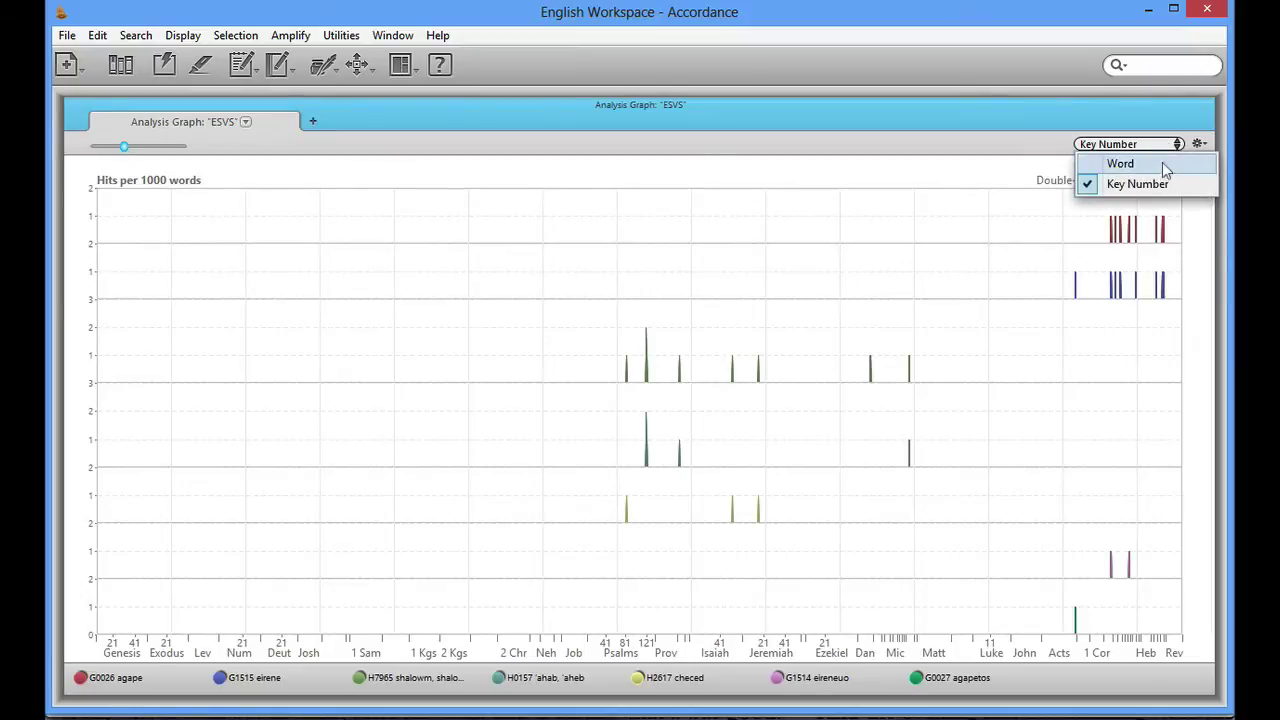
left_click(1162, 163)
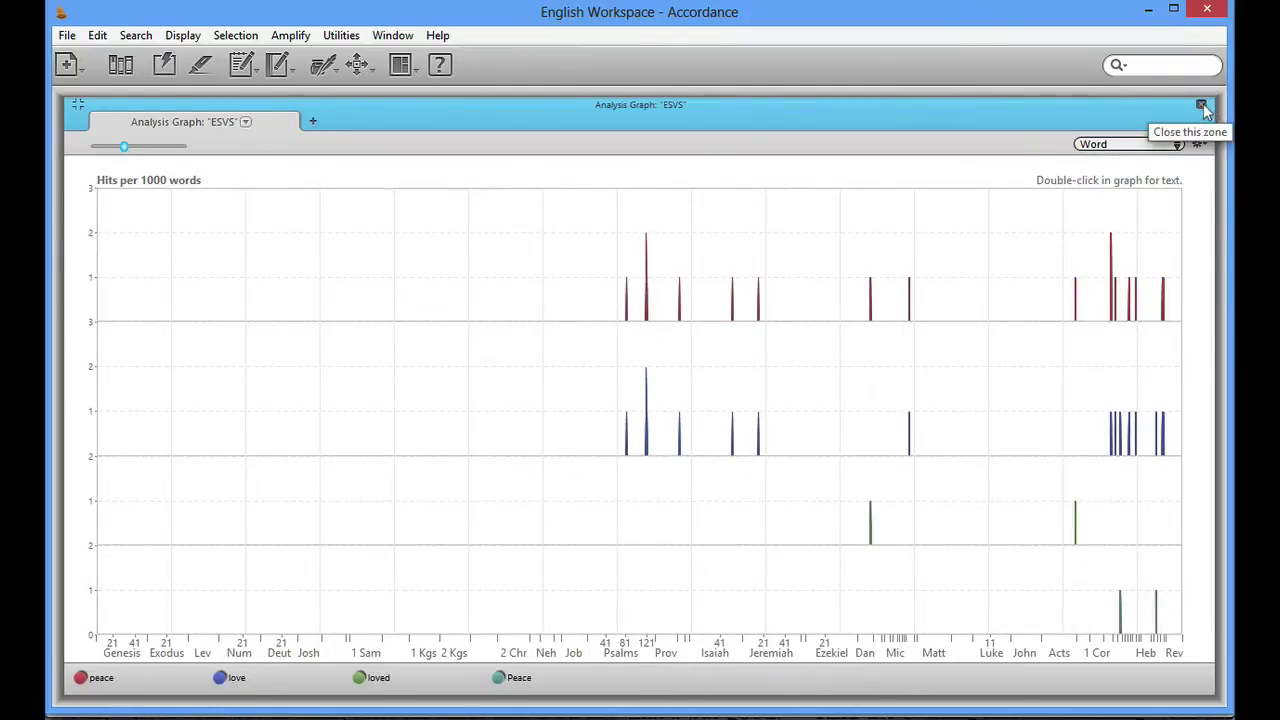
left_click(1202, 106)
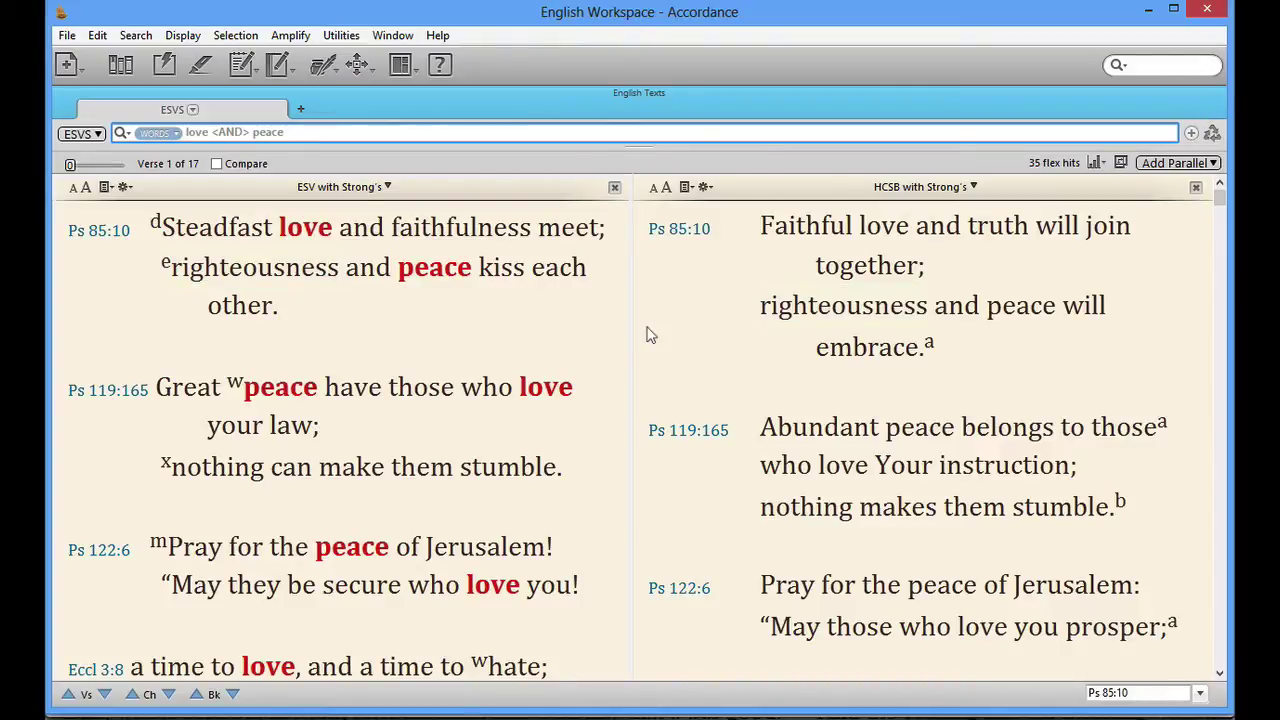
left_click(265, 132)
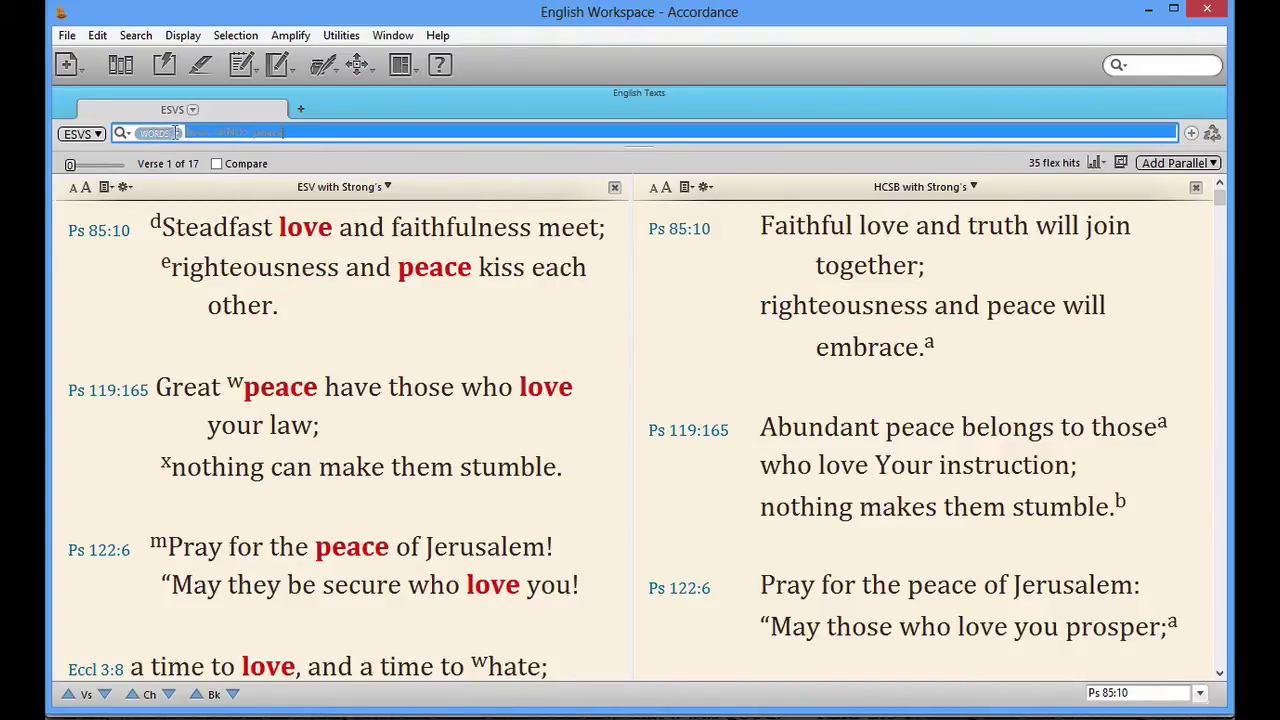
type("run")
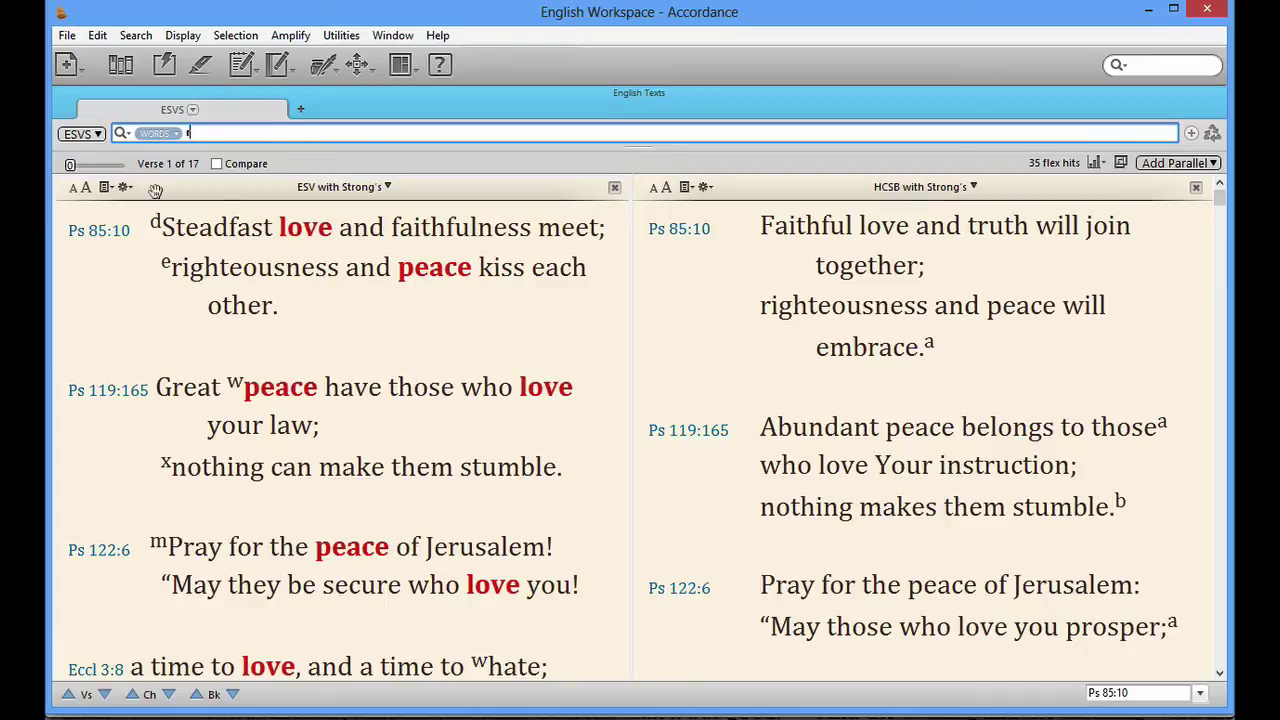
Make the 'run' search a Flex Search to catch forms like ran, and show its word Analysis.
left_click(129, 134)
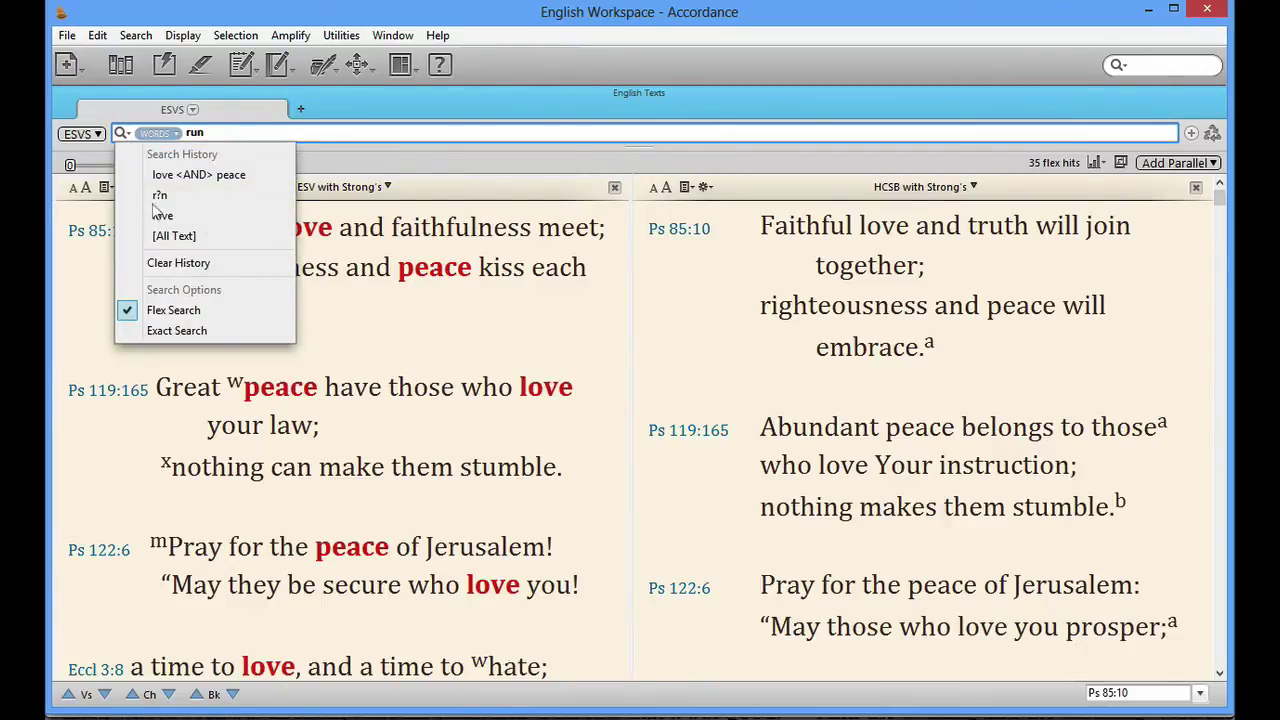
left_click(175, 310)
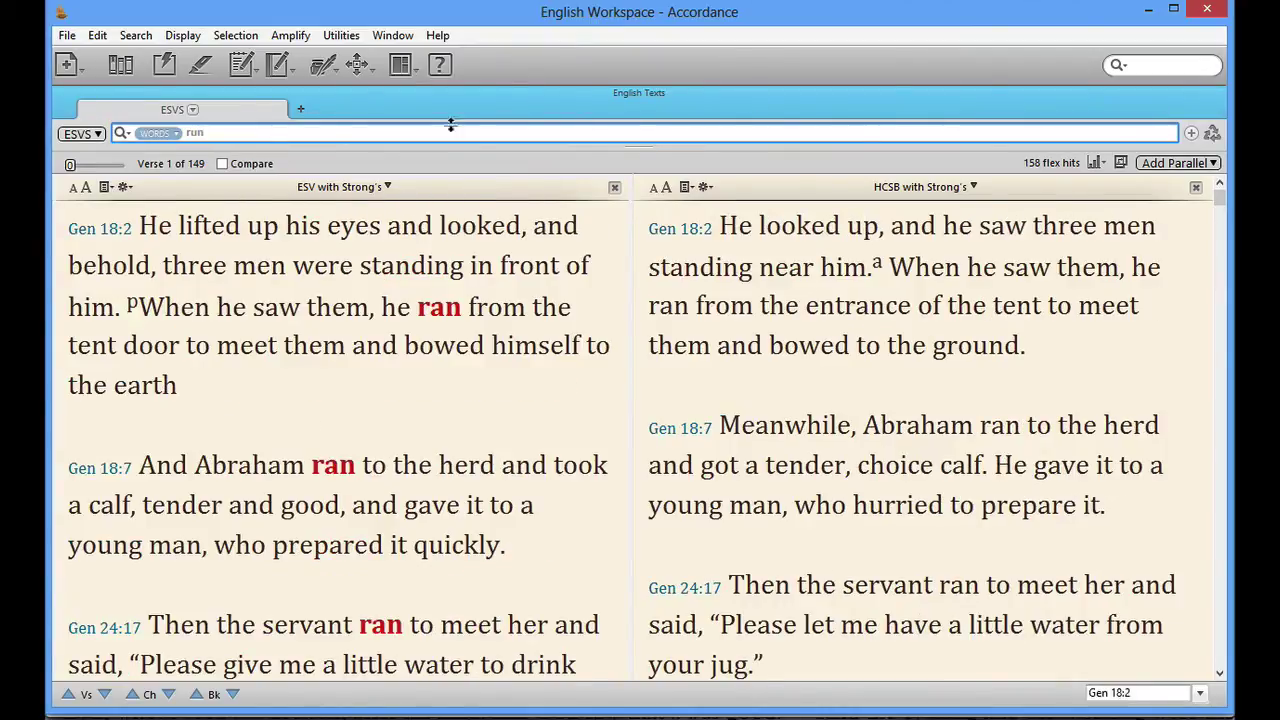
left_click(1105, 165)
left_click(1100, 298)
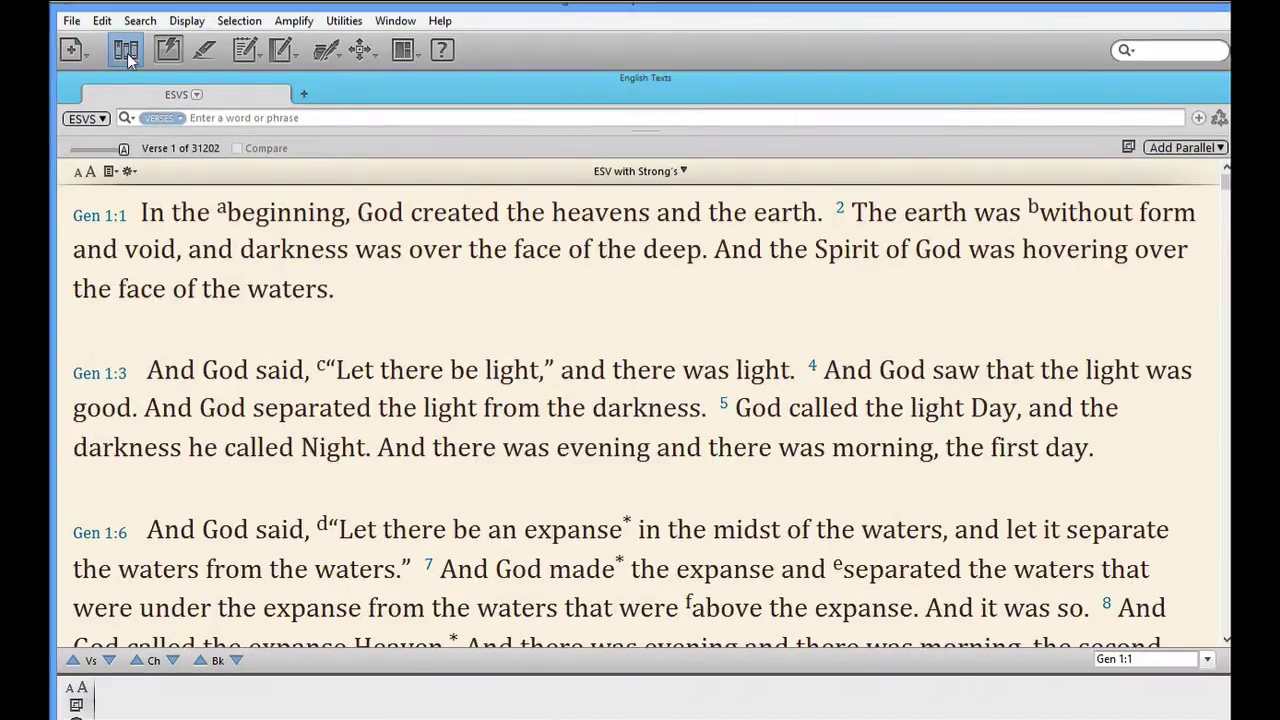
Open the Vivid Colors Atlas map from the Library beside the ESV.
left_click(127, 53)
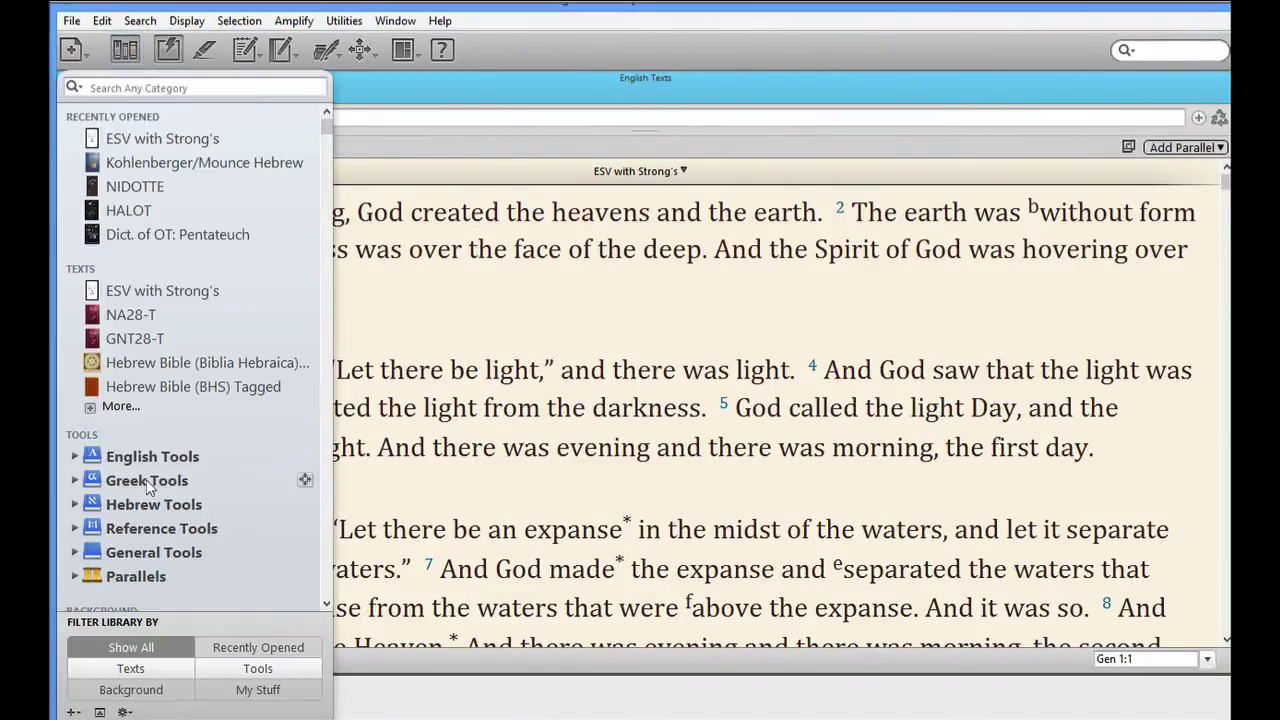
scroll(148, 487, "down", 3)
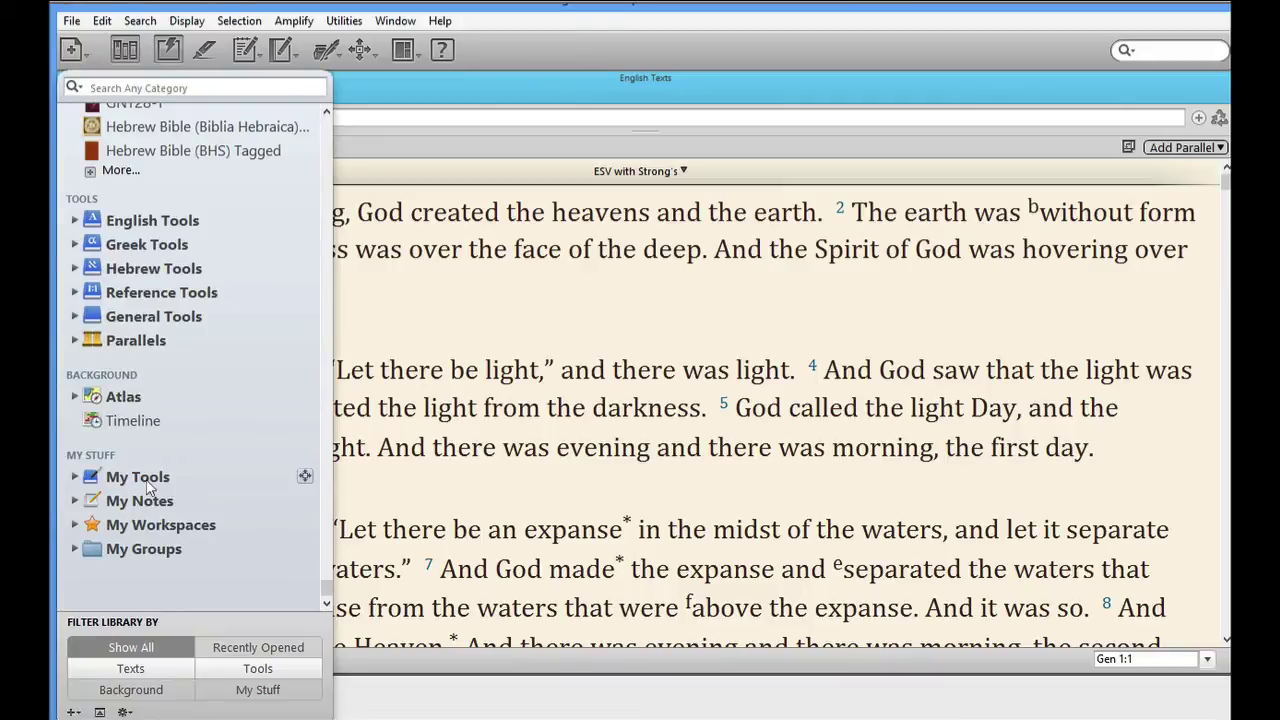
left_click(75, 397)
left_click(156, 447)
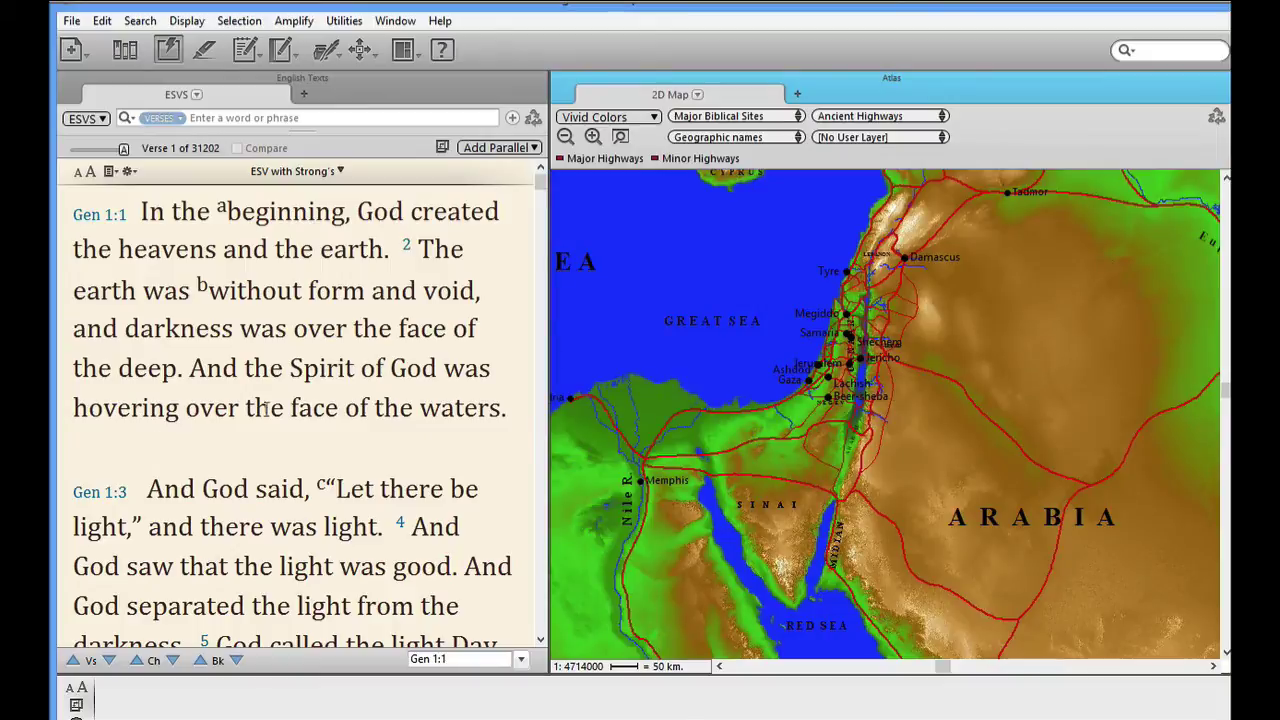
Find Jerusalem on the map to centre it on Canaan.
left_click(619, 136)
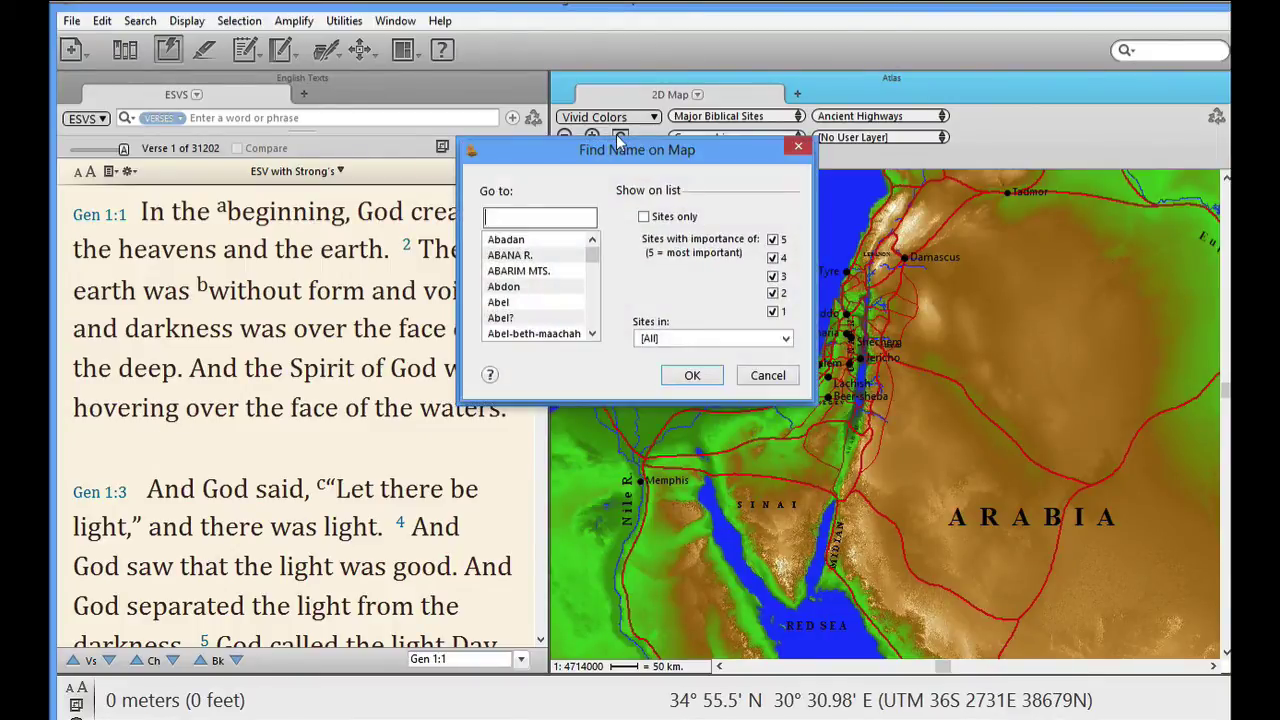
type("Jerusalem")
key("Return")
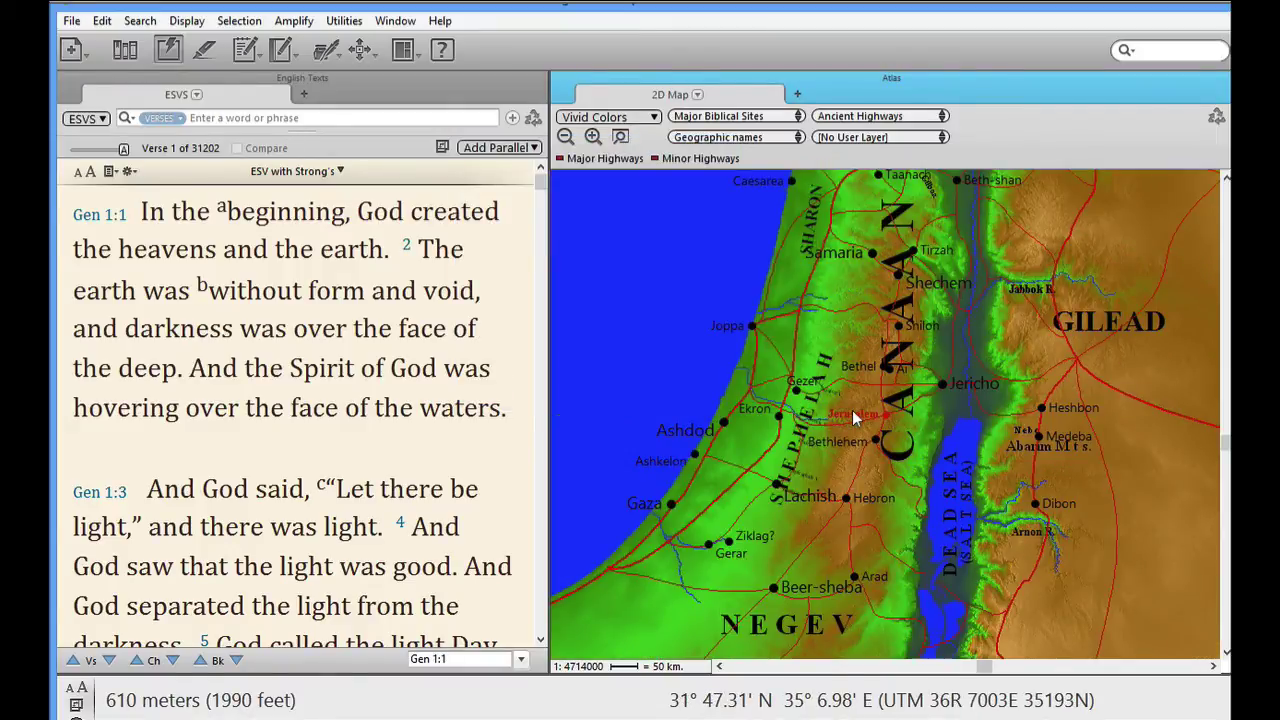
Show Old Testament sites, Kingdom of David & Solomon regions, and the Abimelech's Reign route.
left_click(790, 117)
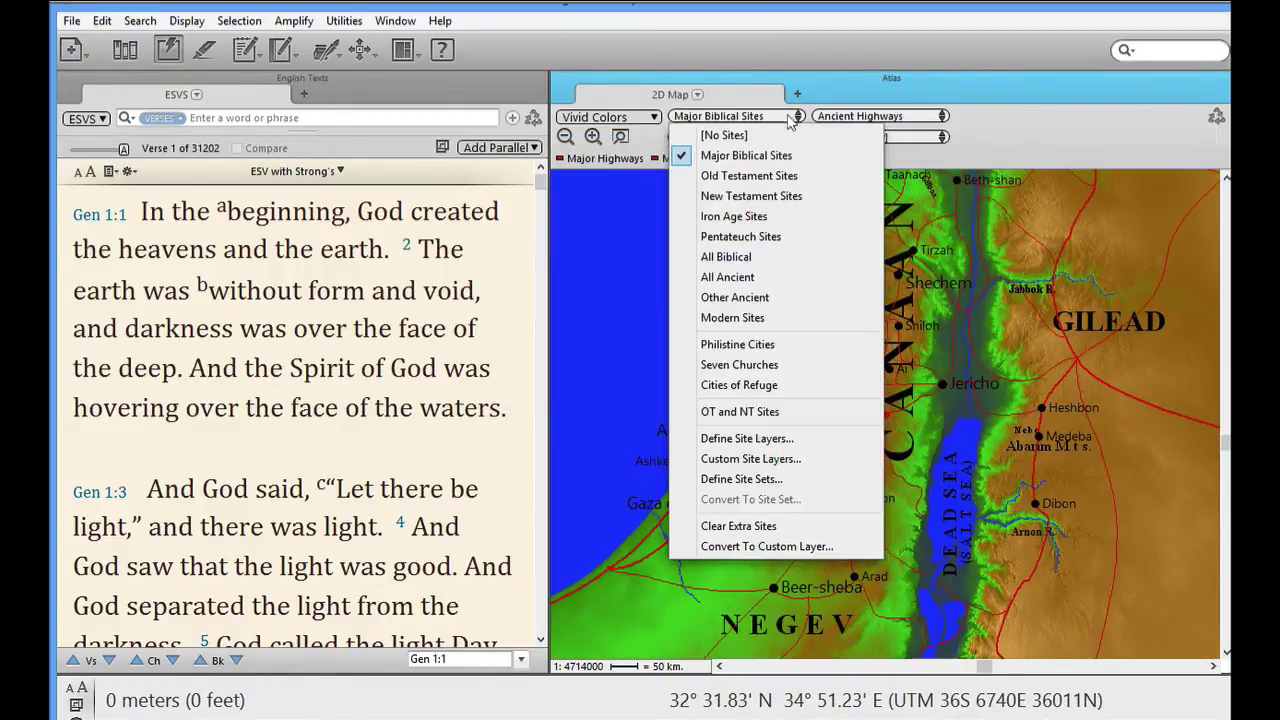
left_click(785, 175)
left_click(773, 136)
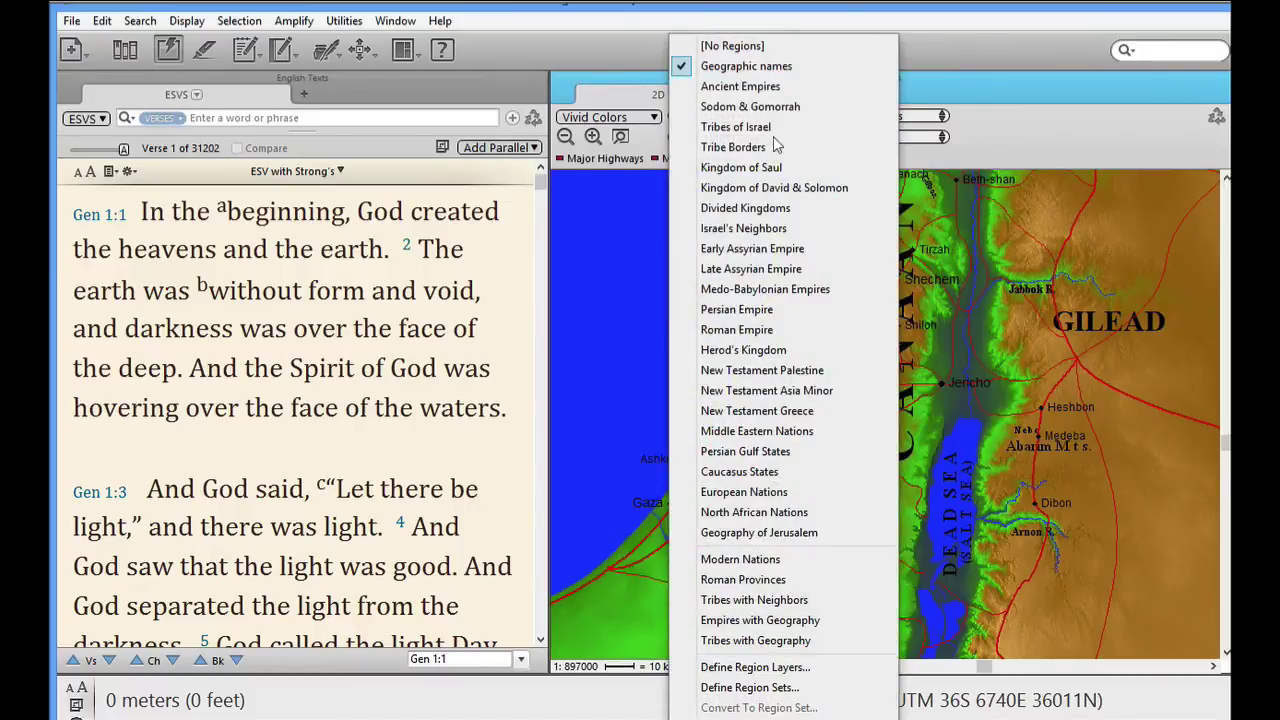
left_click(773, 190)
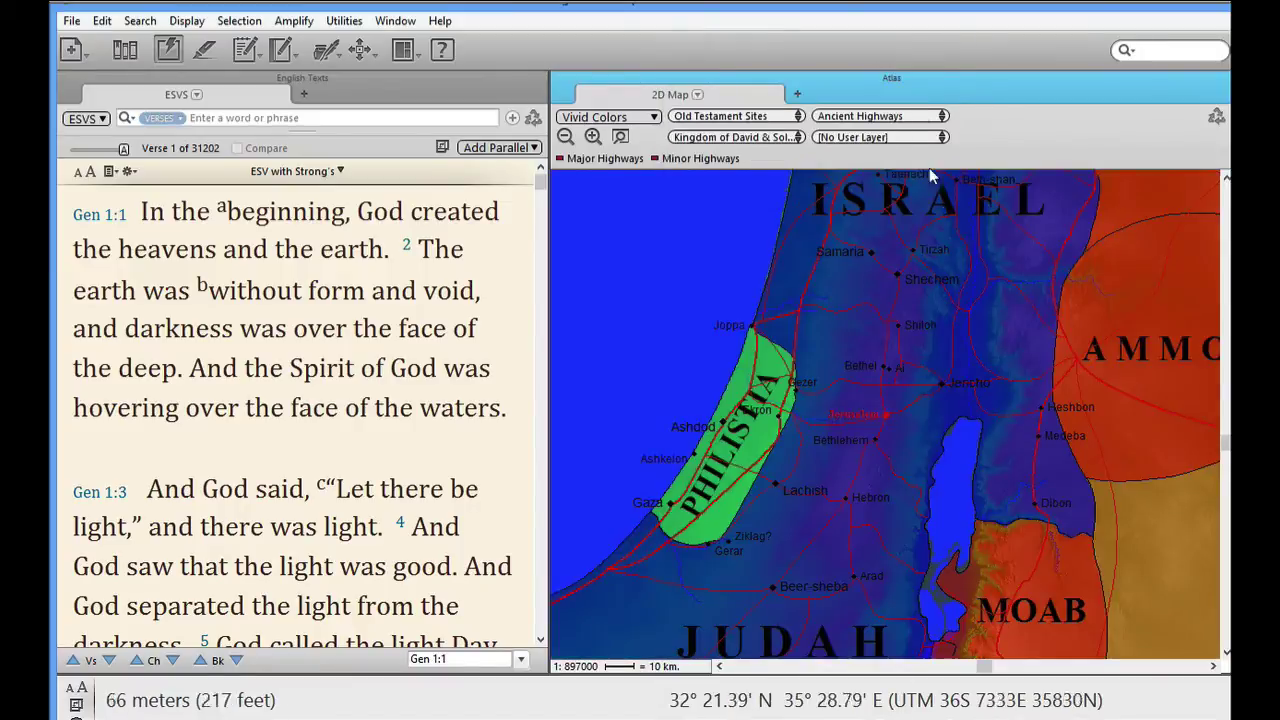
left_click(922, 117)
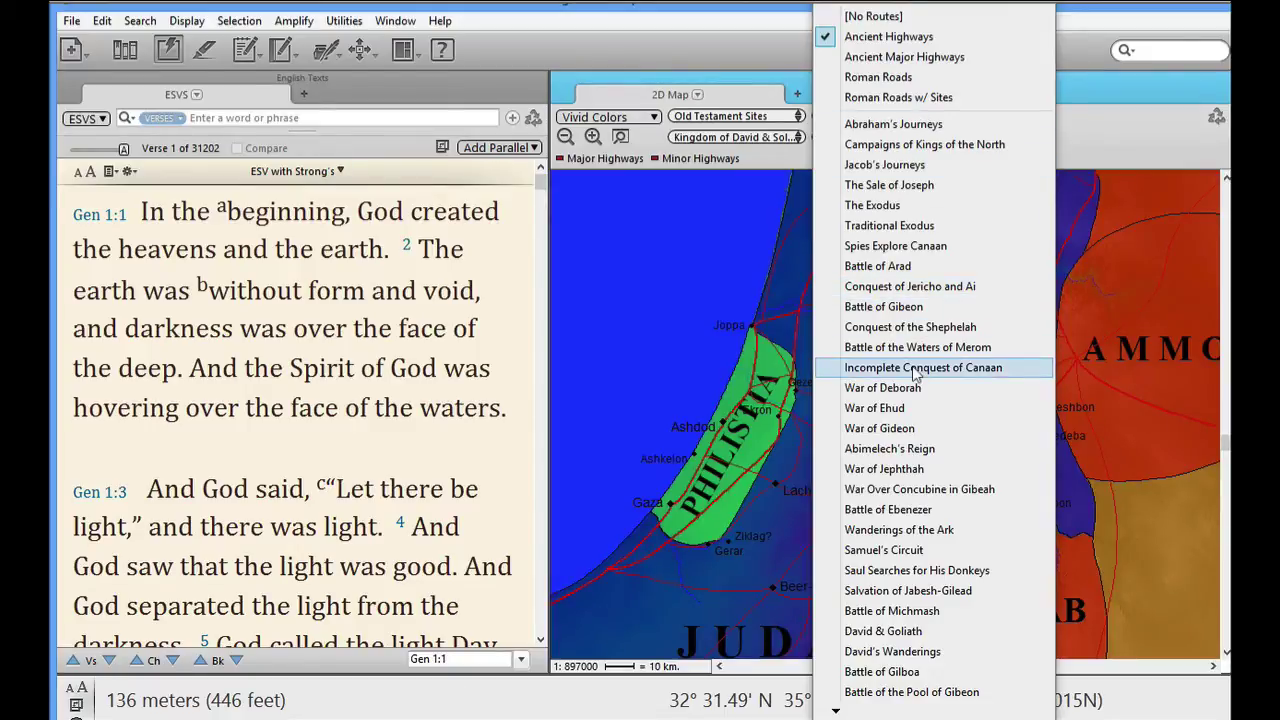
left_click(920, 450)
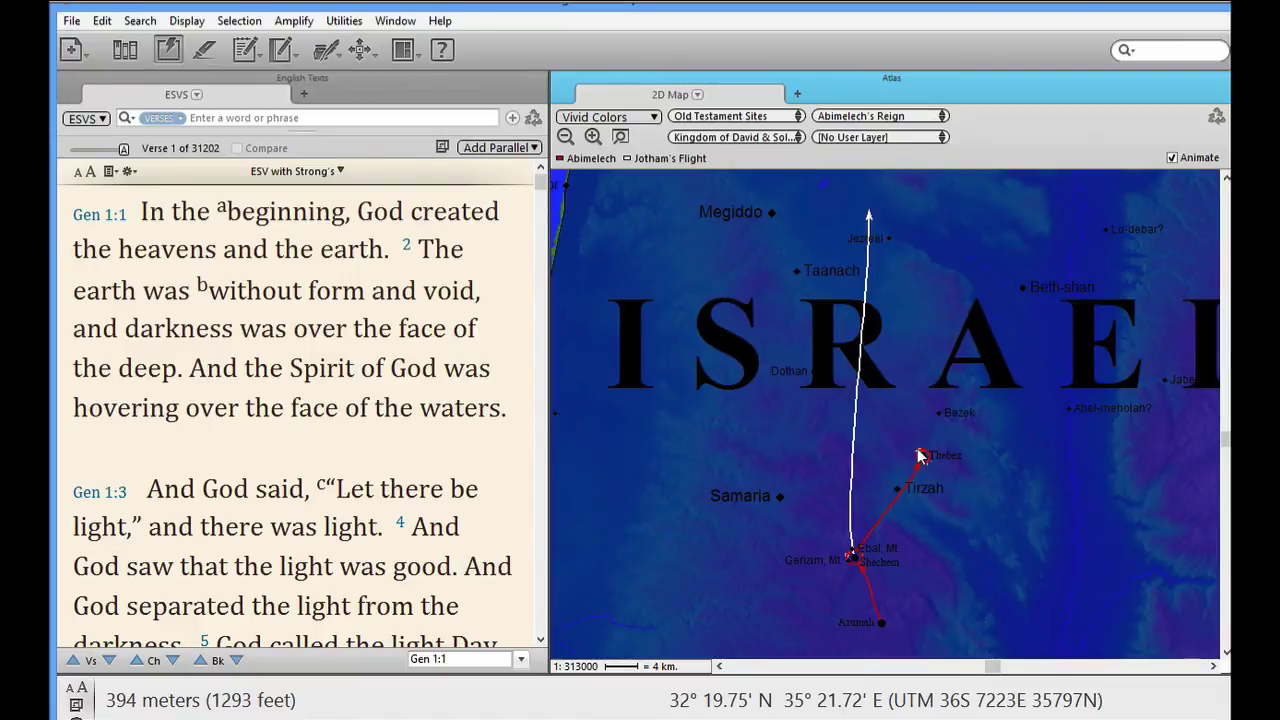
Open the PhotoGuide article on Samaria from the map and maximize it.
double_click(748, 492)
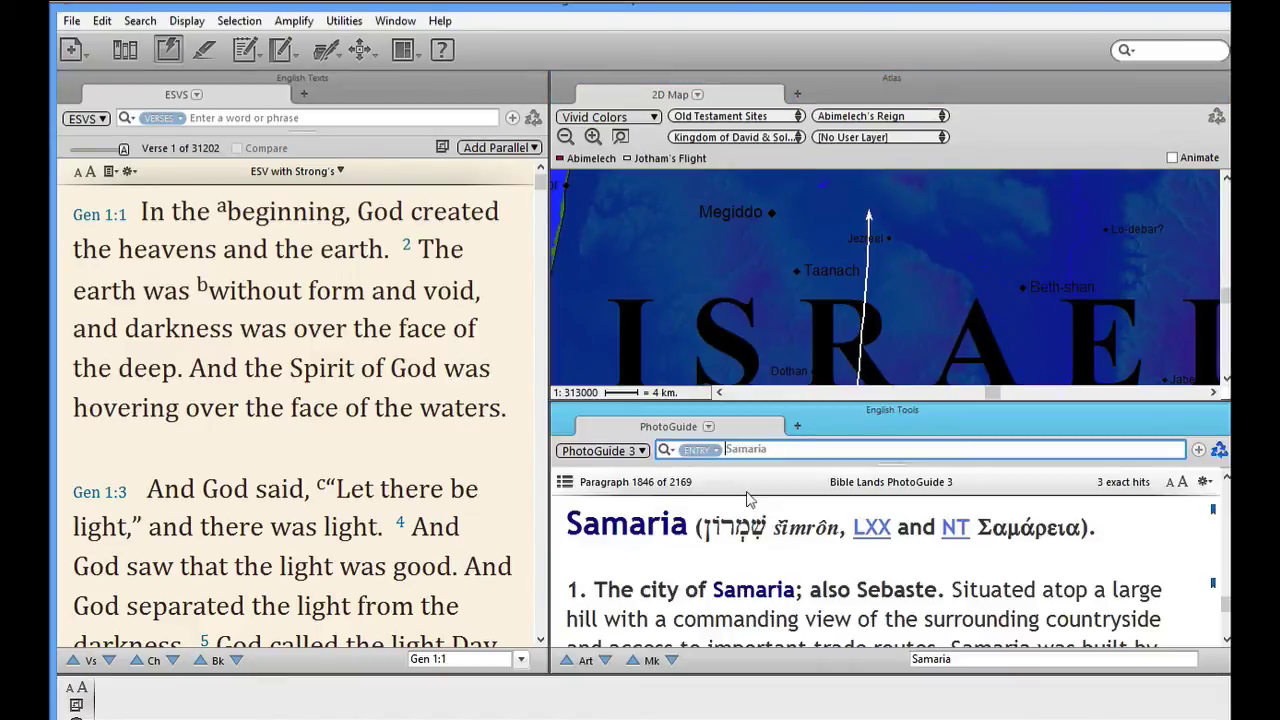
left_click(566, 409)
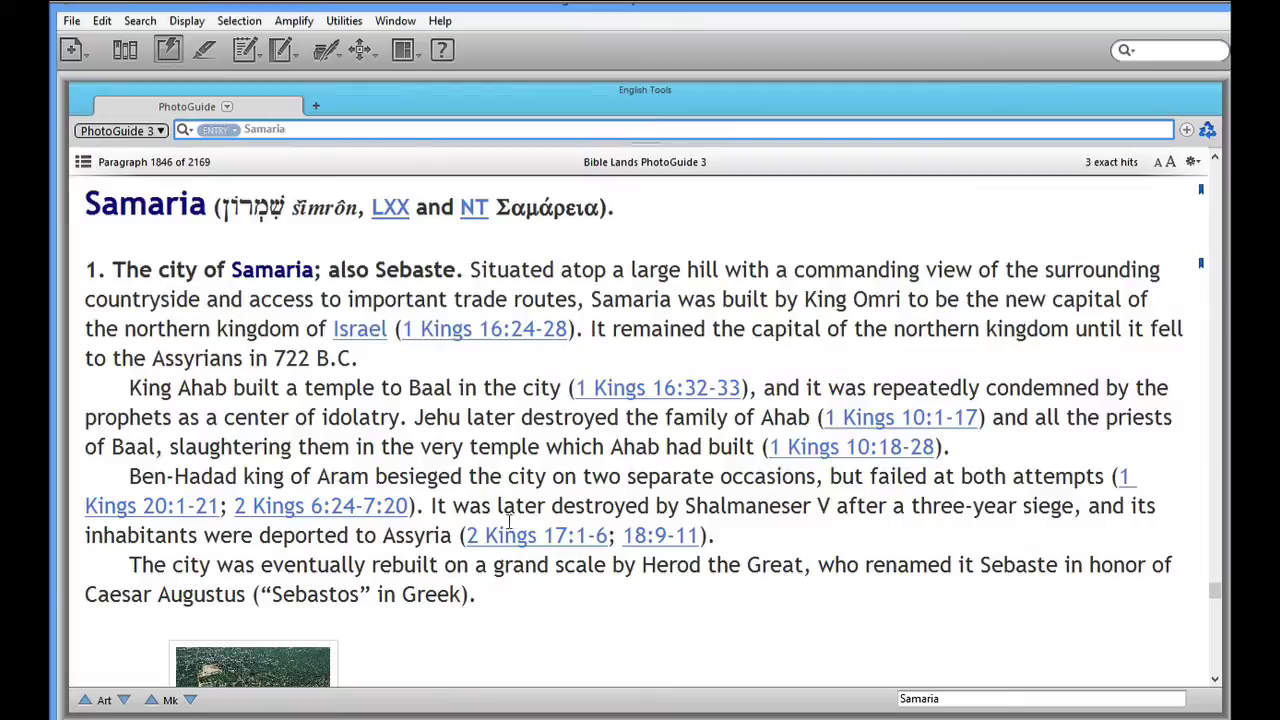
scroll(517, 597, "down", 10)
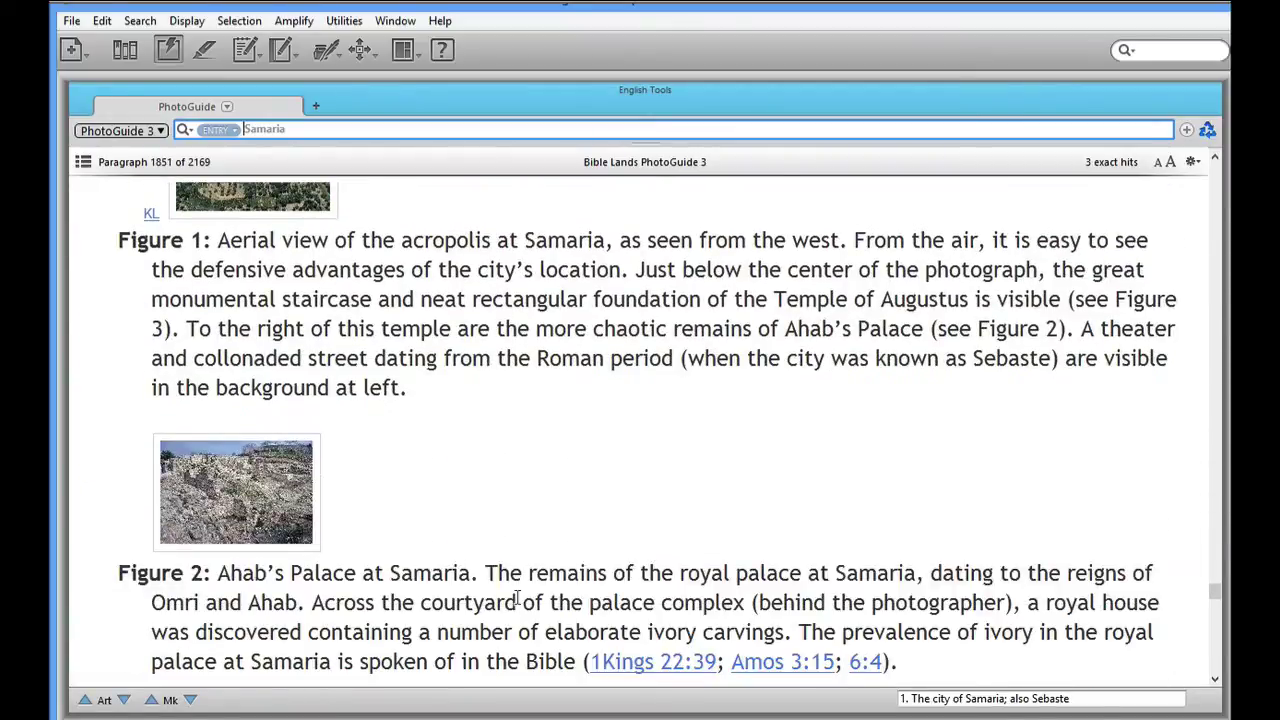
Browse the enlarged photos: Ahab's Palace, the aerial view, and St. Barnabas monastery, then bring up Copy Picture.
left_click(263, 507)
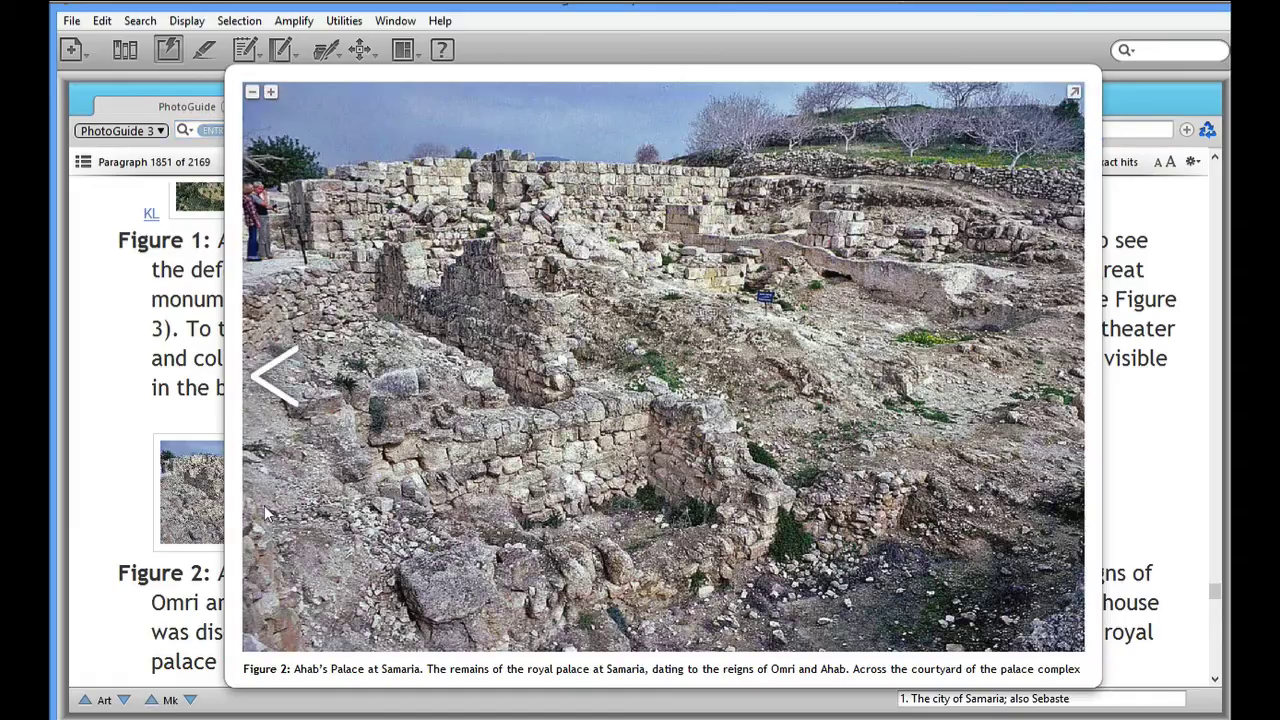
left_click(281, 376)
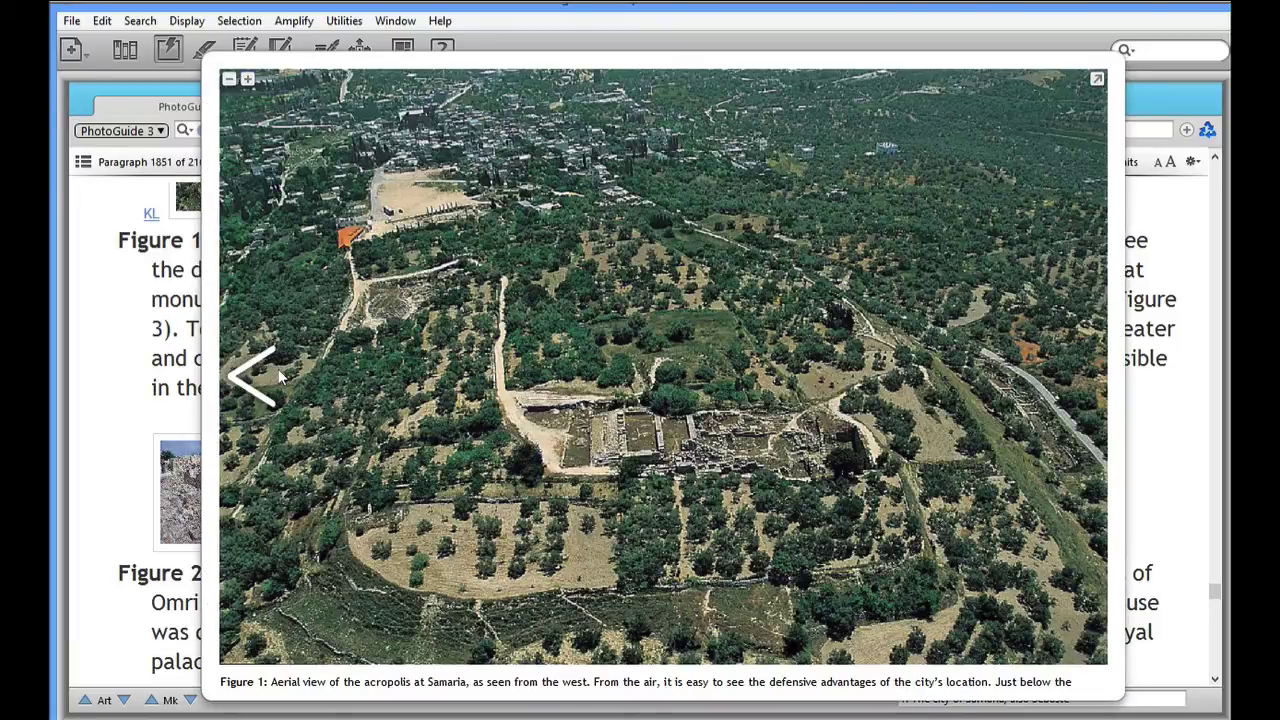
left_click(281, 376)
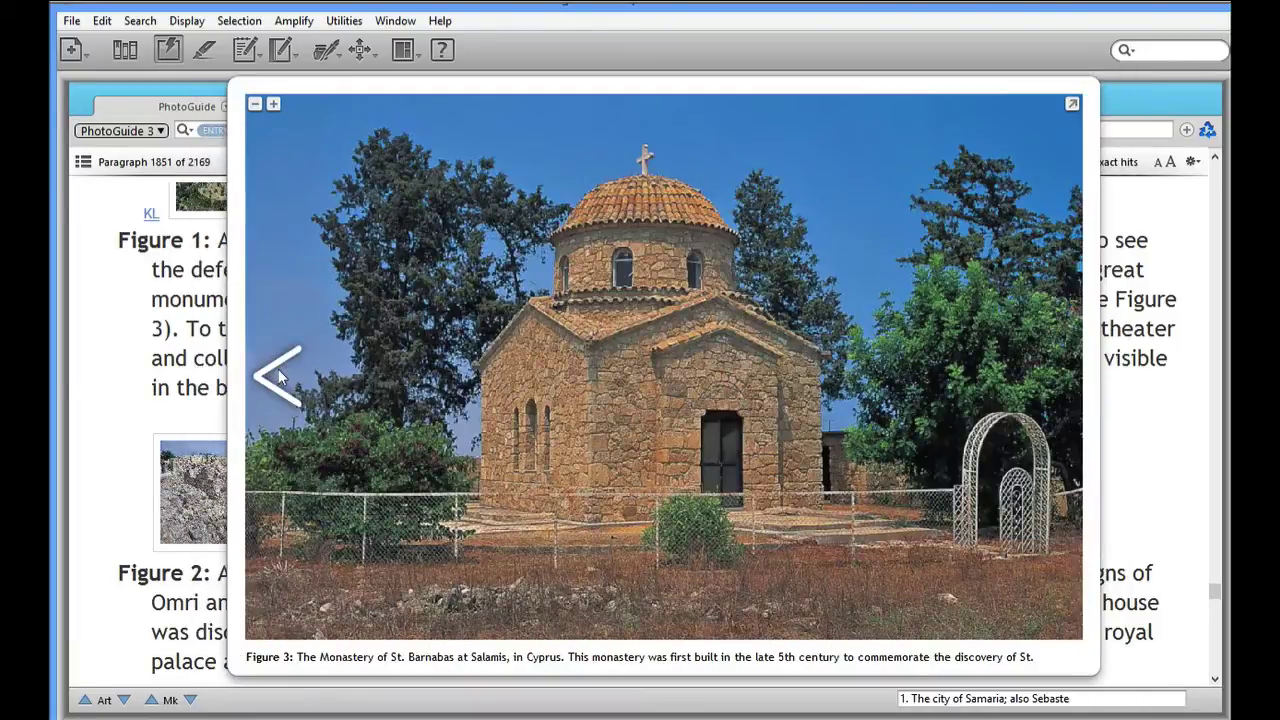
right_click(796, 362)
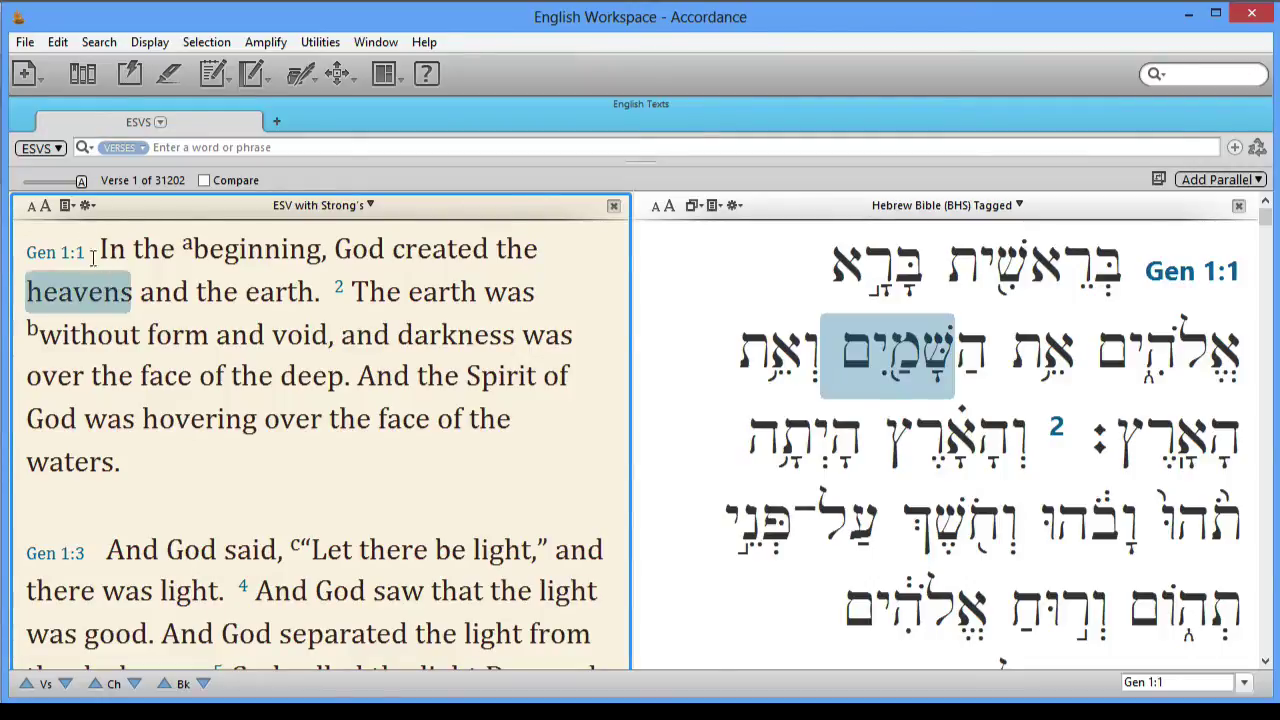
Show the ESV interlinear, then switch it to My Interlinear with translation rows.
left_click(65, 205)
left_click(130, 45)
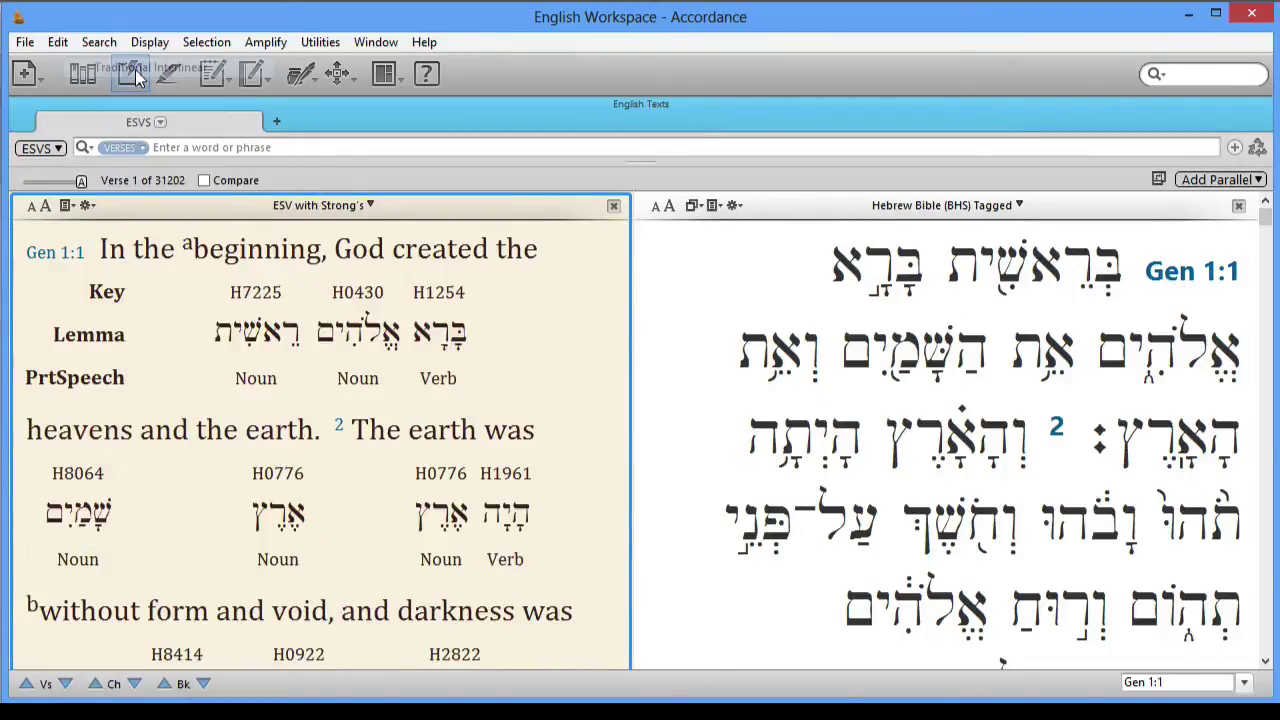
scroll(263, 315, "down", 5)
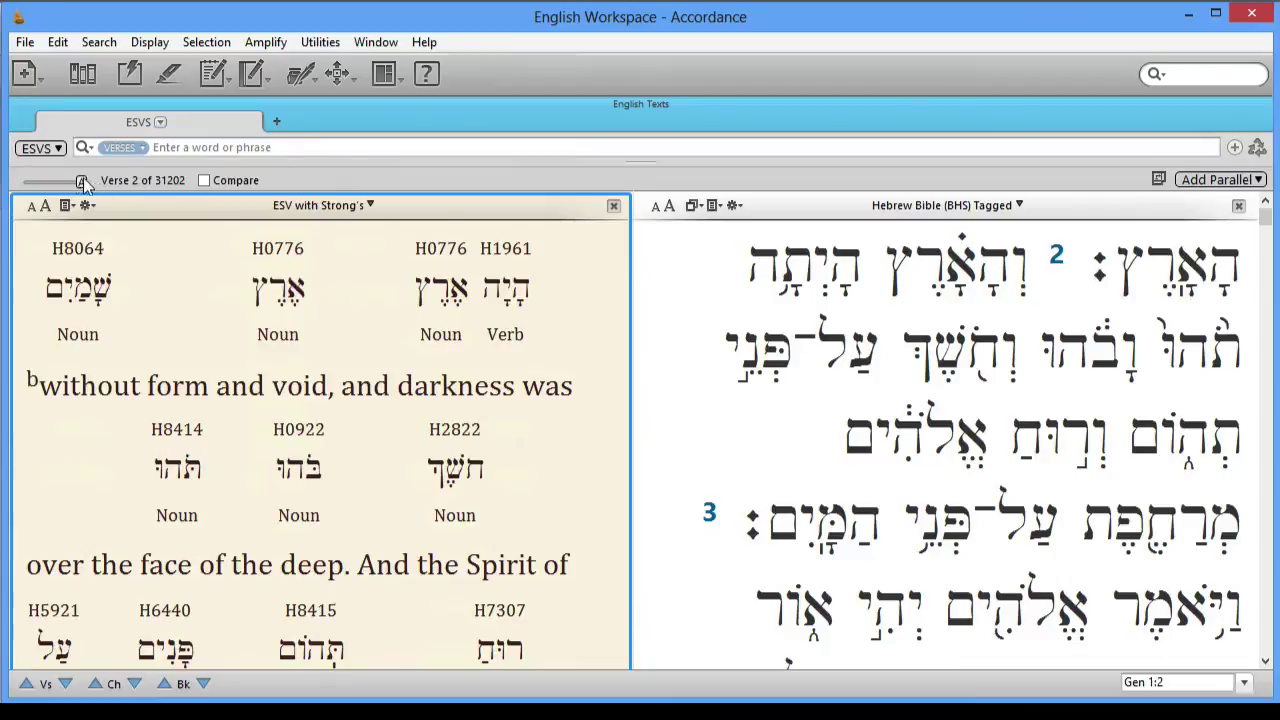
left_click(66, 207)
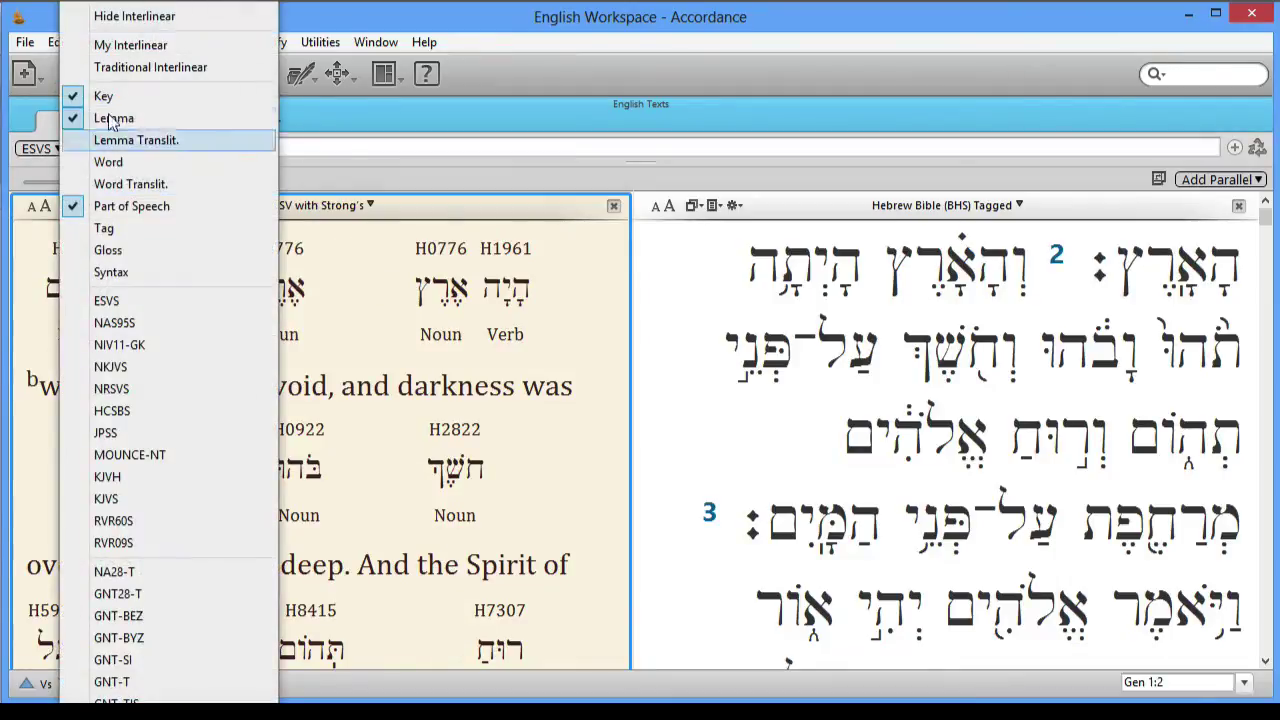
left_click(130, 45)
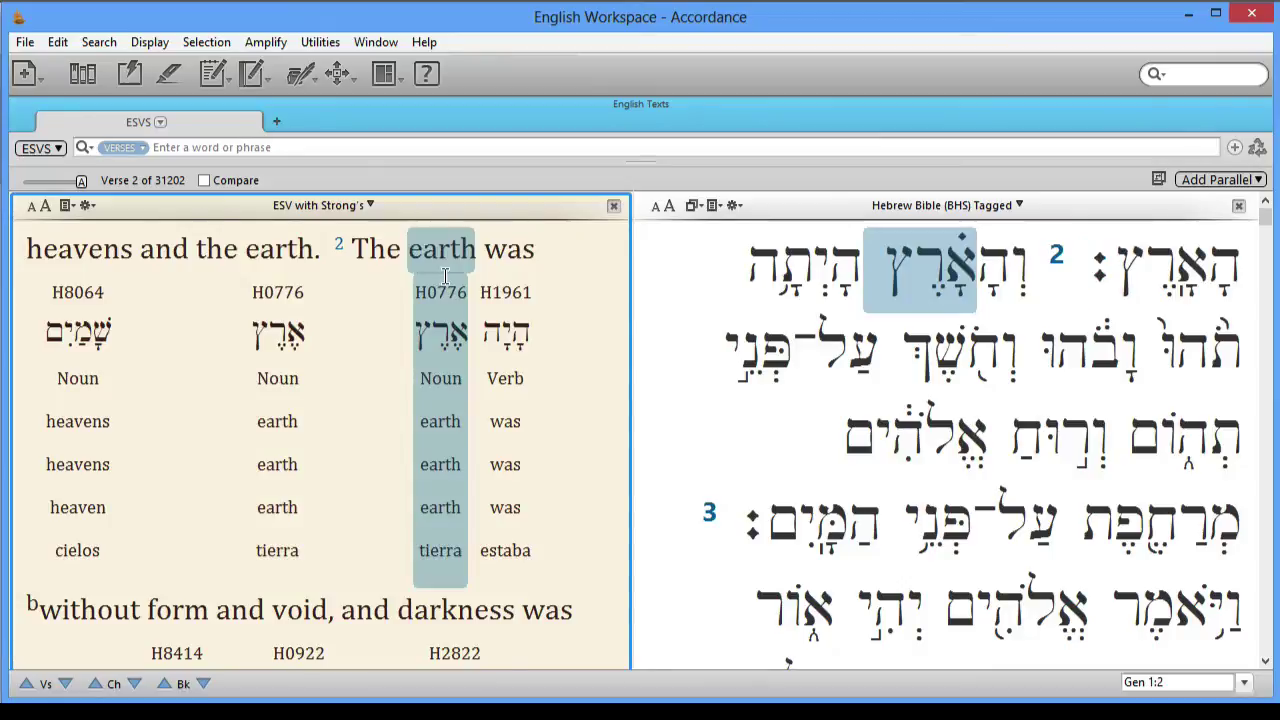
Replace the Hebrew Bible in the right pane with The Message.
left_click(1019, 205)
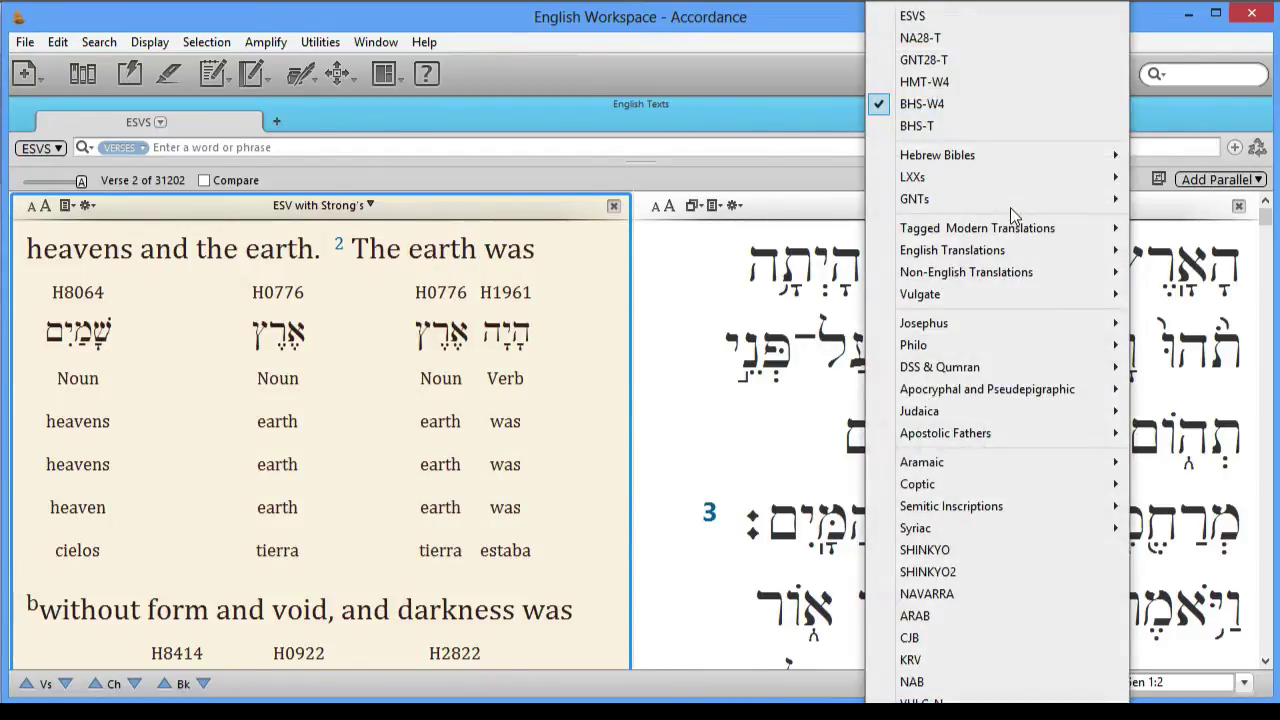
mouse_move(1003, 255)
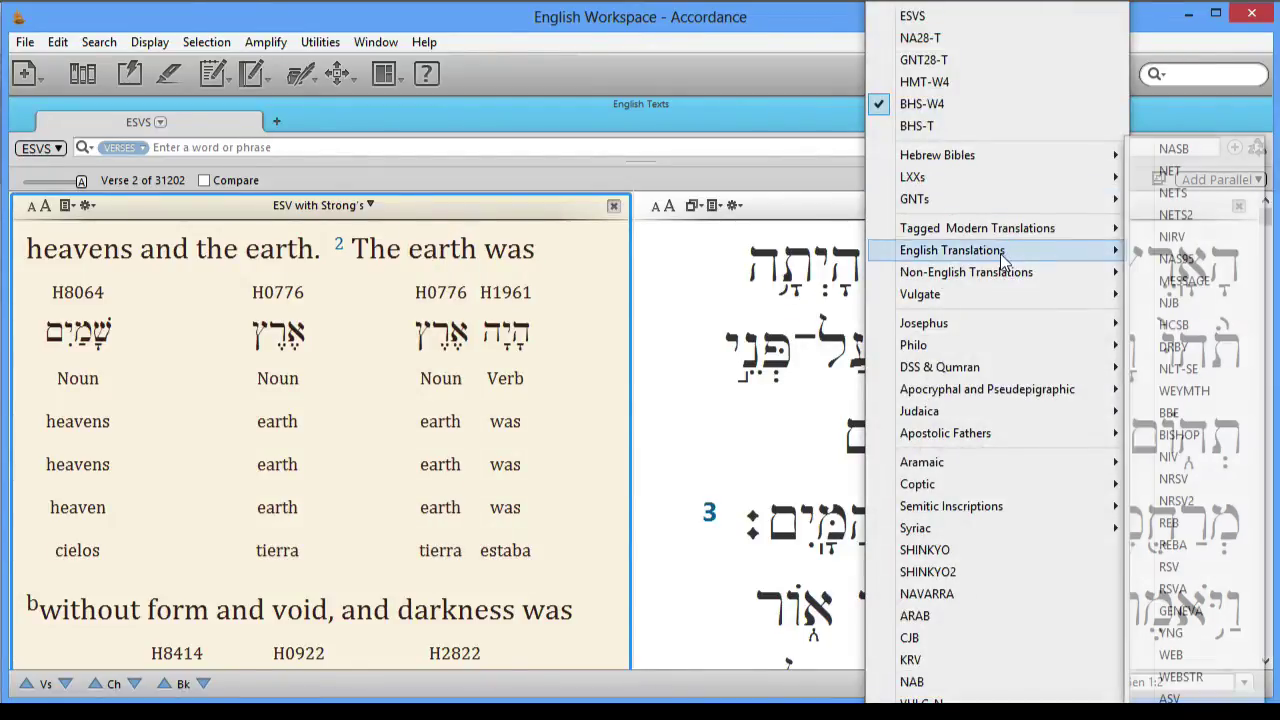
left_click(1172, 283)
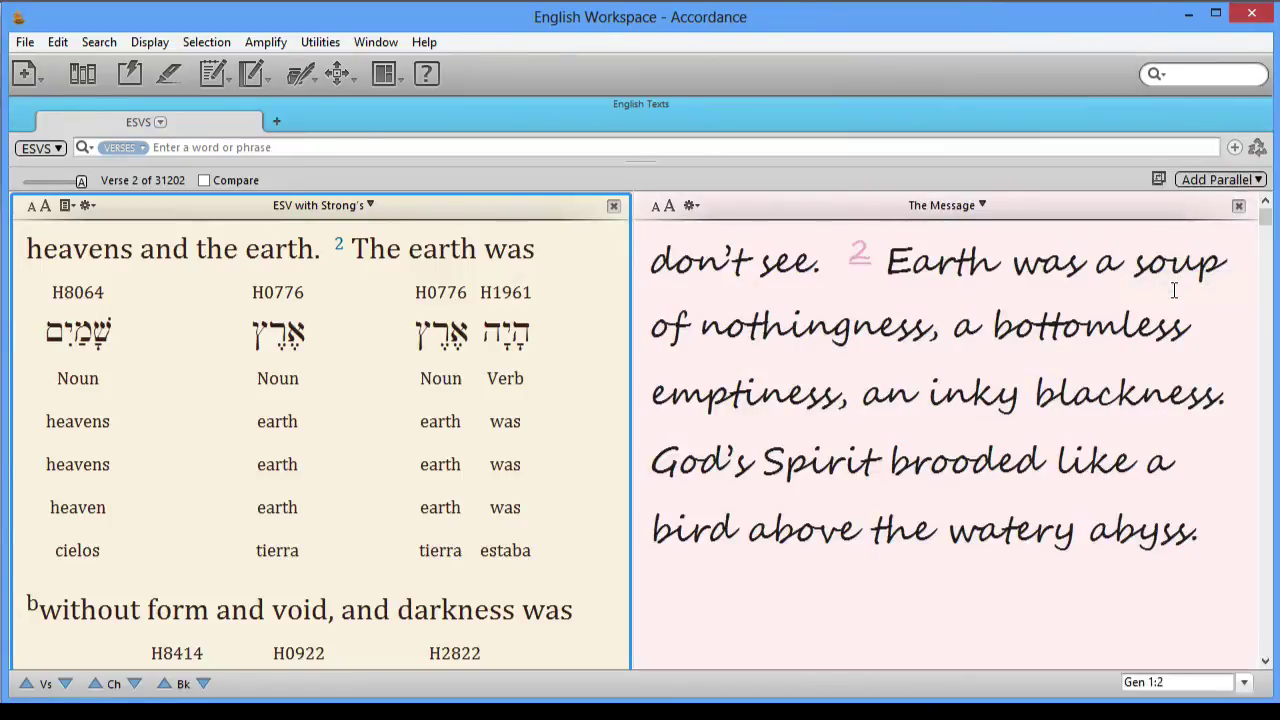
Highlight 'nothingness' in turquoise and add a thumbs-up symbol to it.
double_click(818, 328)
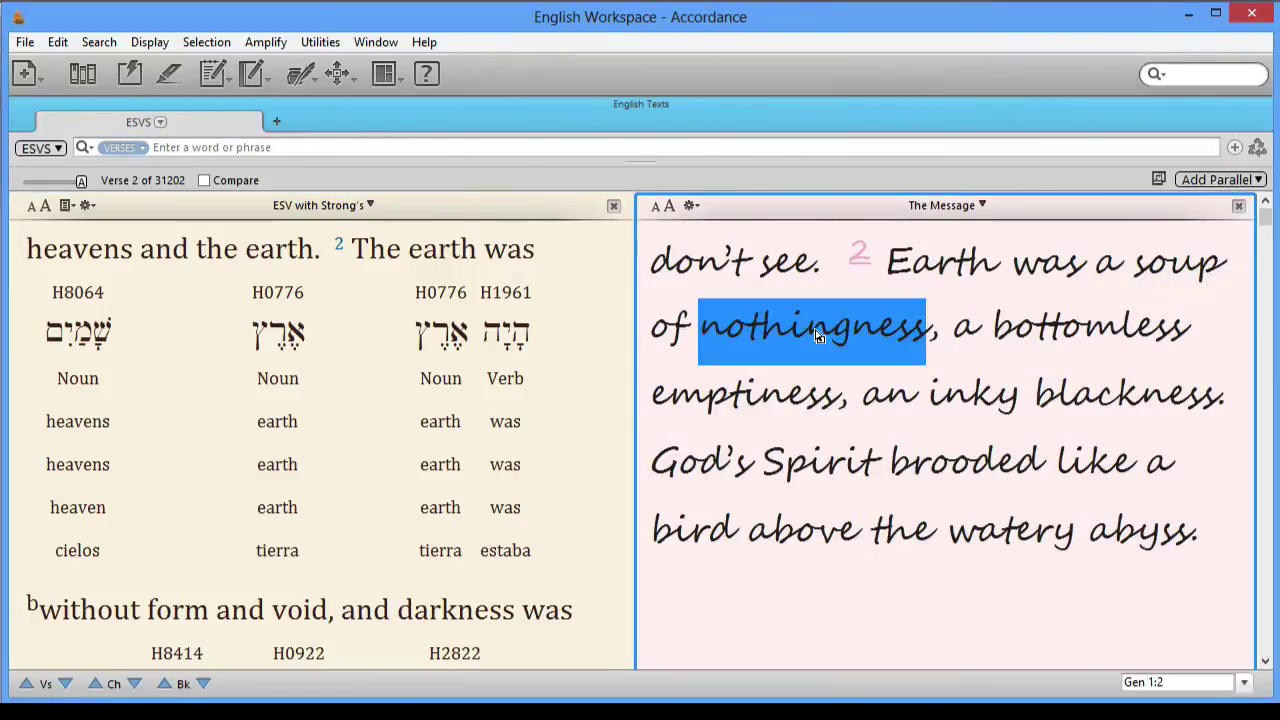
left_click(172, 73)
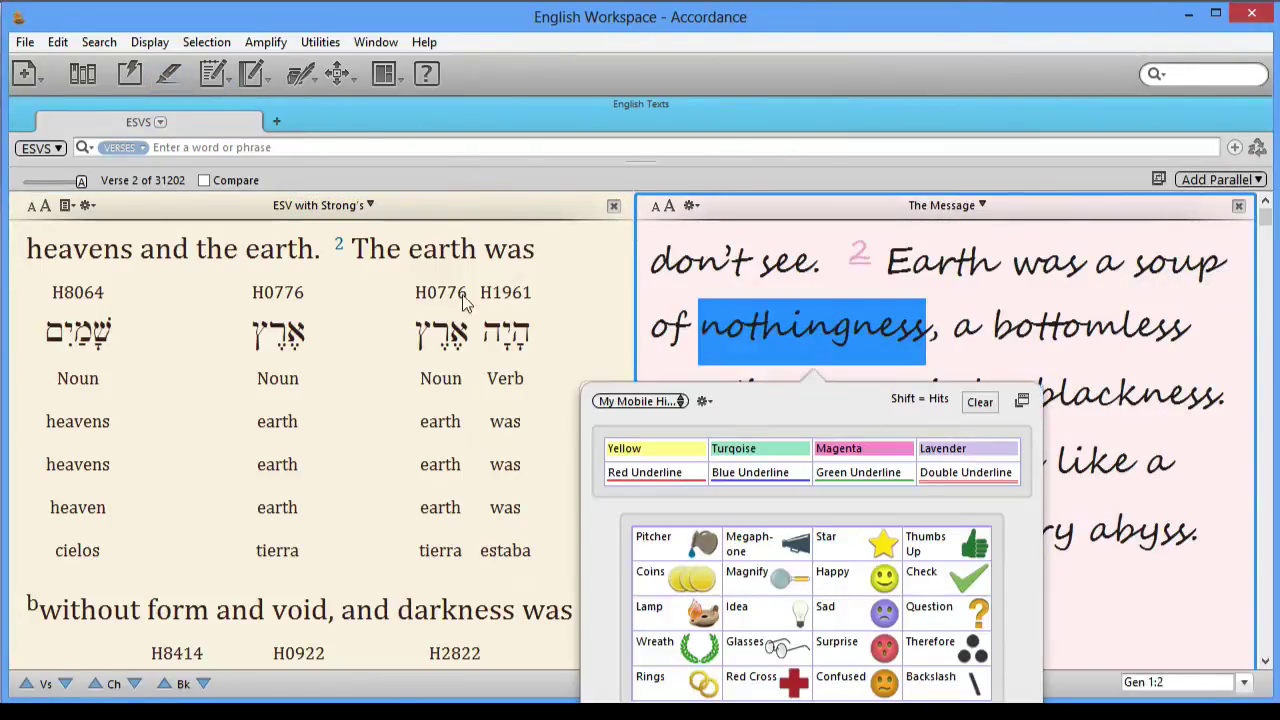
left_click(776, 448)
left_click(975, 546)
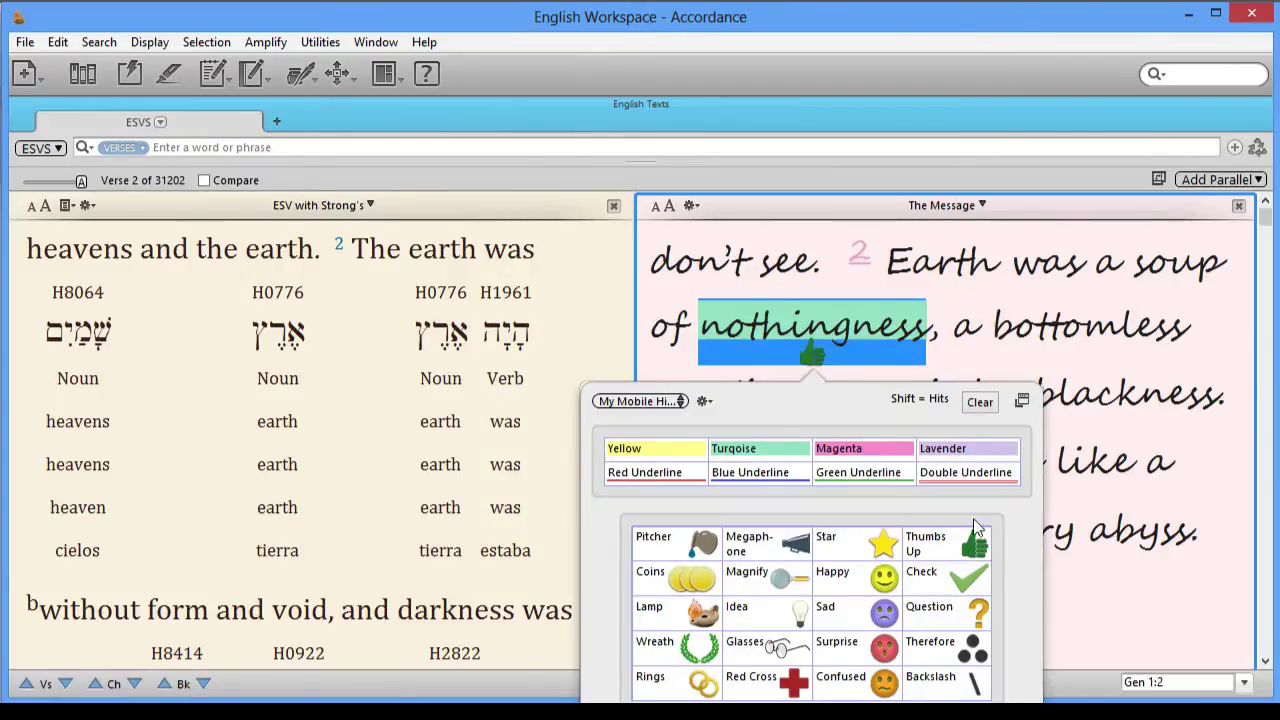
left_click(941, 268)
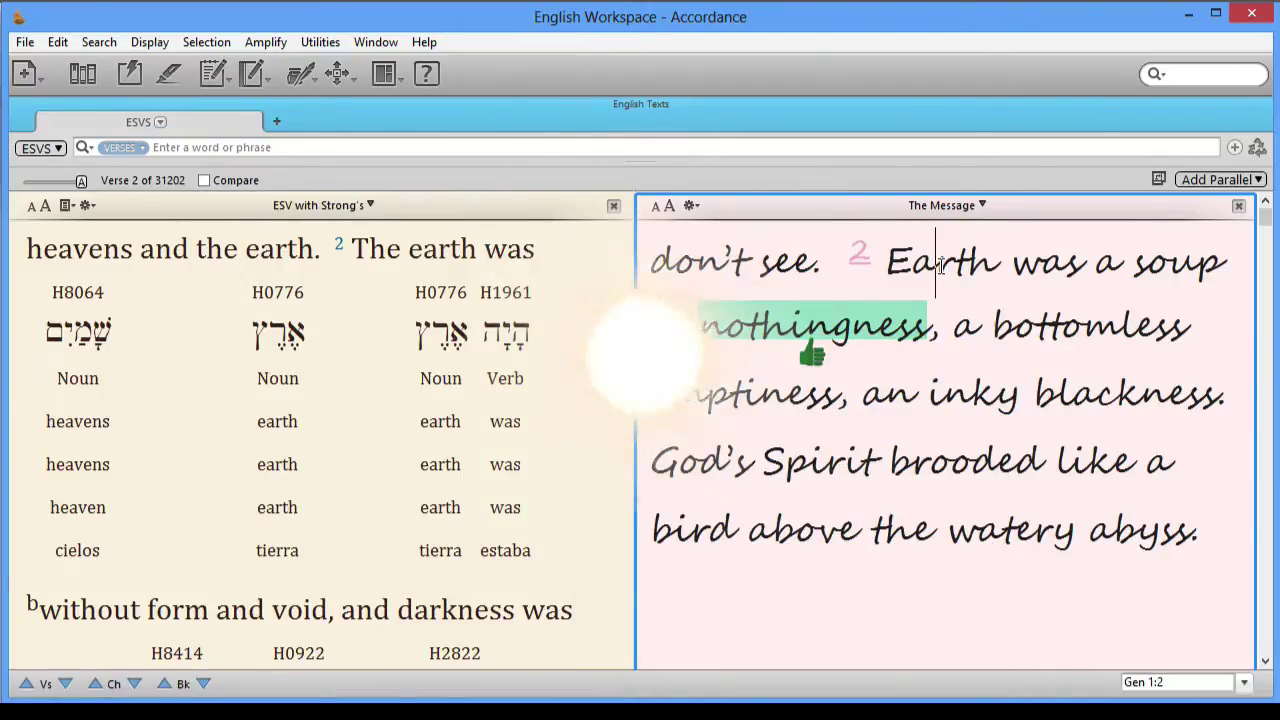